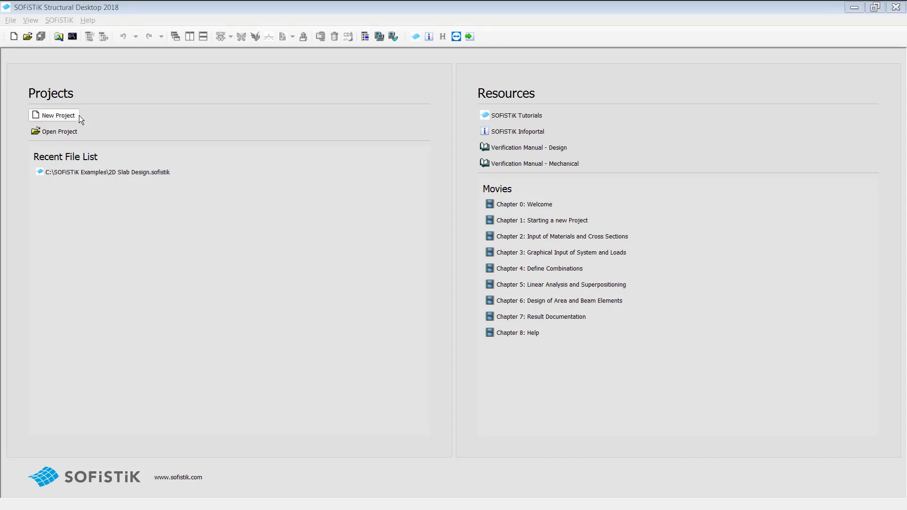
Create a new 2D slab project named 2D SLAB DESIGN using the BS design code
left_click(66, 120)
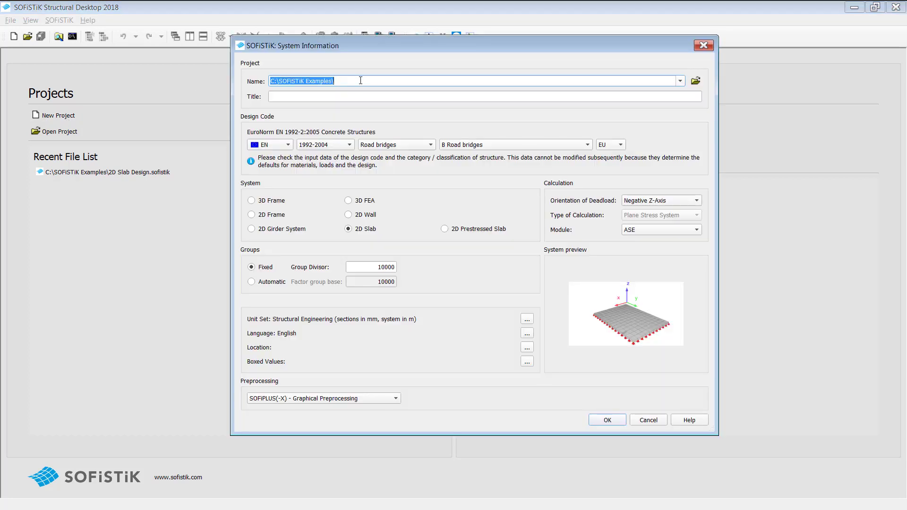
left_click(357, 81)
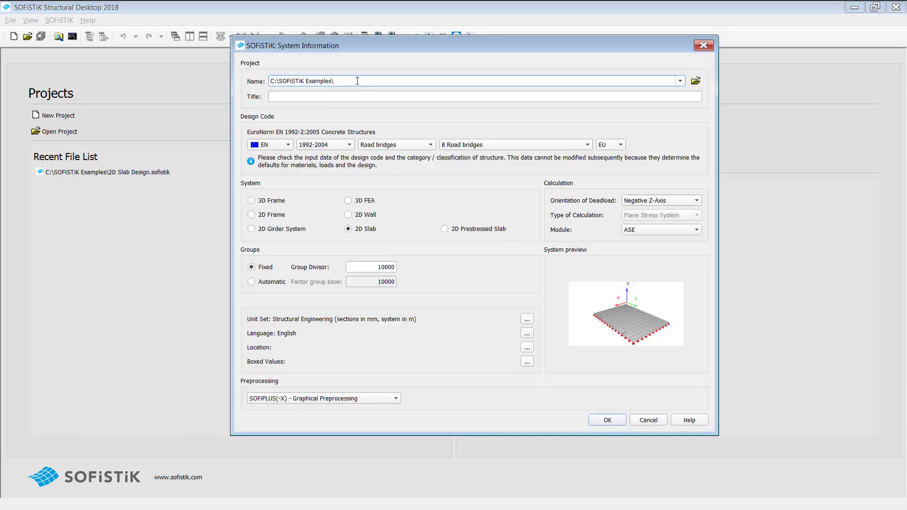
type("2D SLAB DESIGN")
left_click(288, 146)
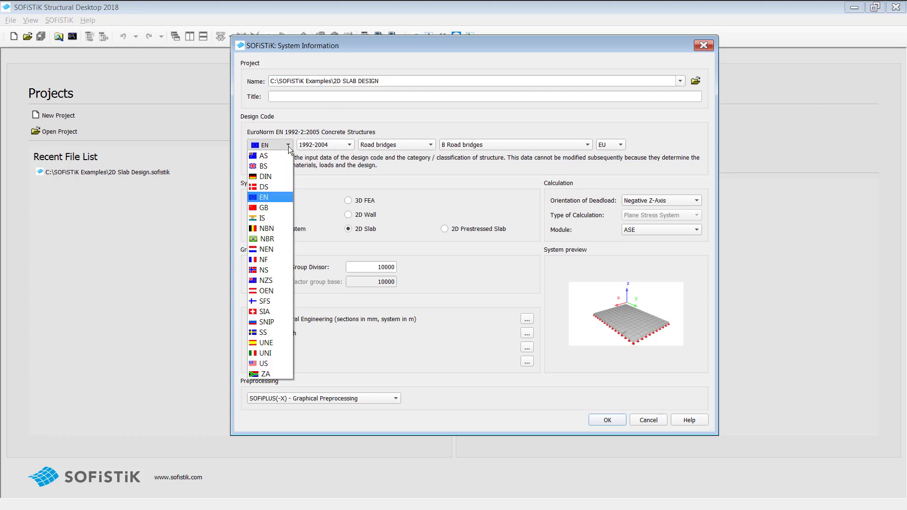
left_click(264, 166)
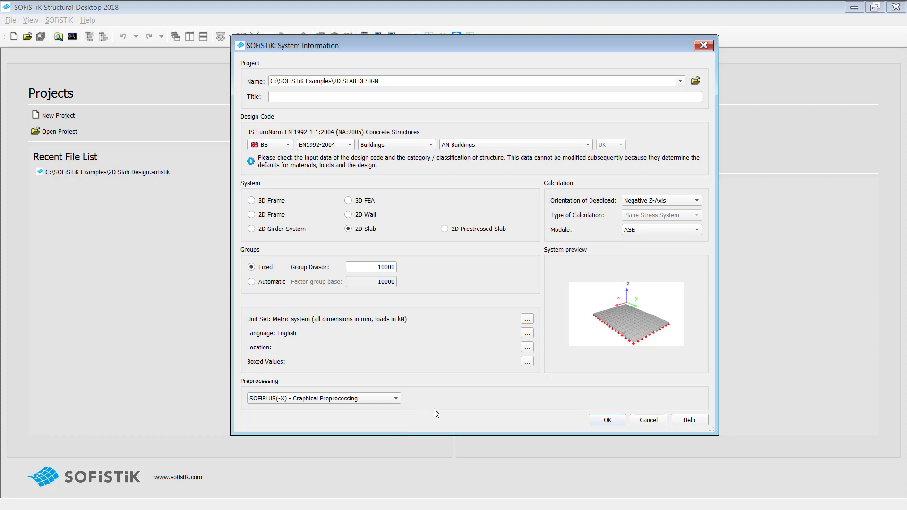
left_click(607, 420)
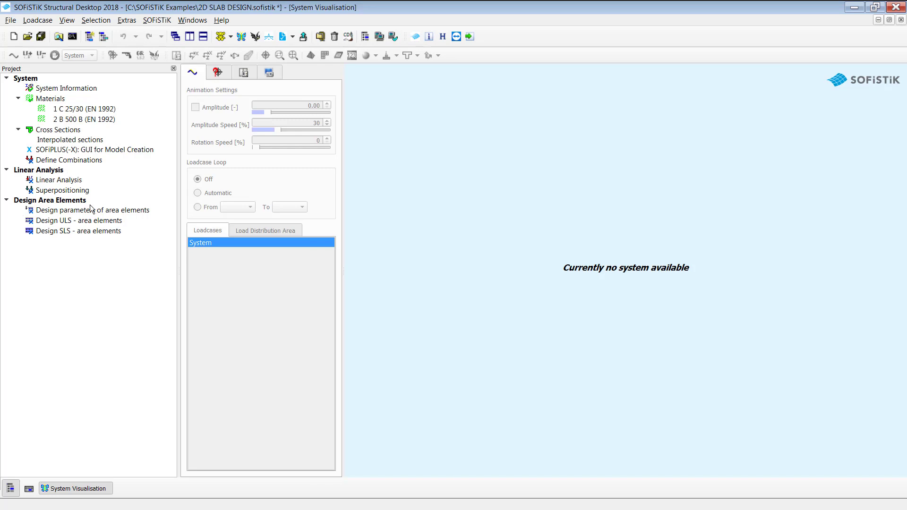
Bring up the project tree's context menu and dismiss it without choosing anything
right_click(47, 266)
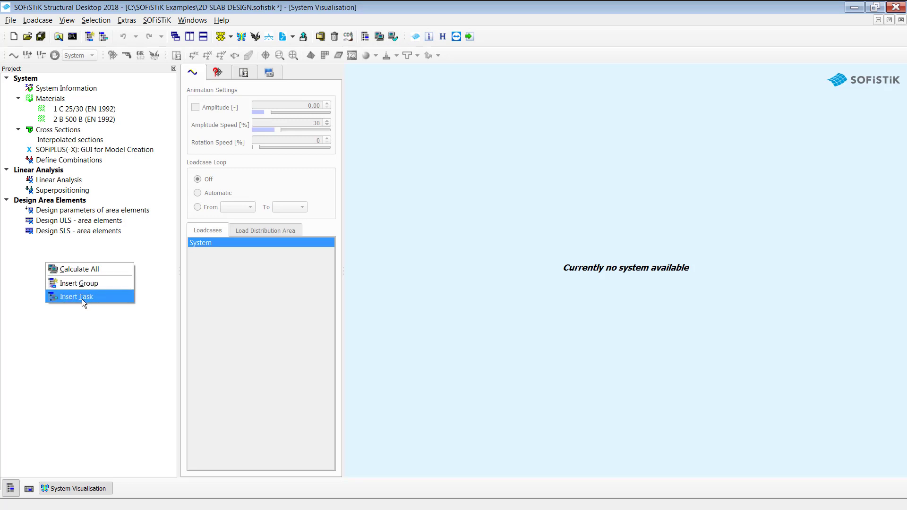
left_click(110, 329)
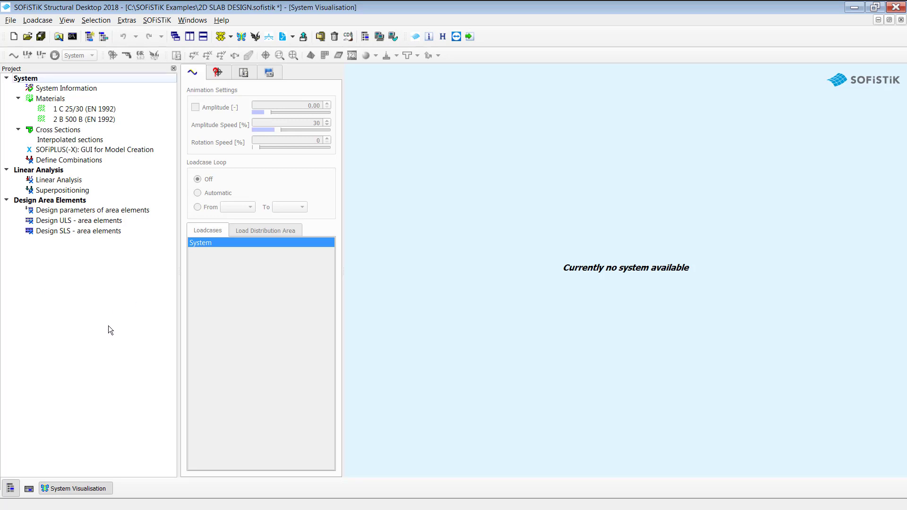
Change the concrete from C 25/30 to C 30/37 (EN 1992) by setting classification 30
double_click(79, 112)
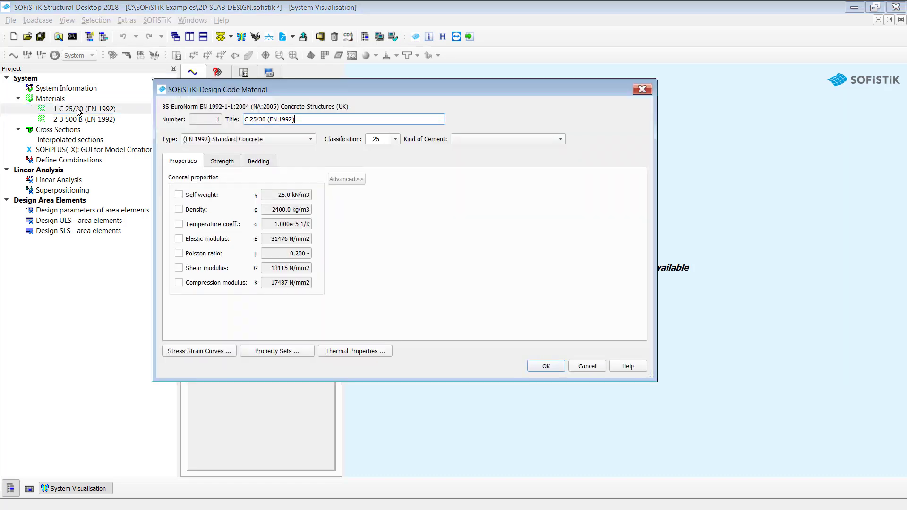
left_click_drag(310, 93, 340, 93)
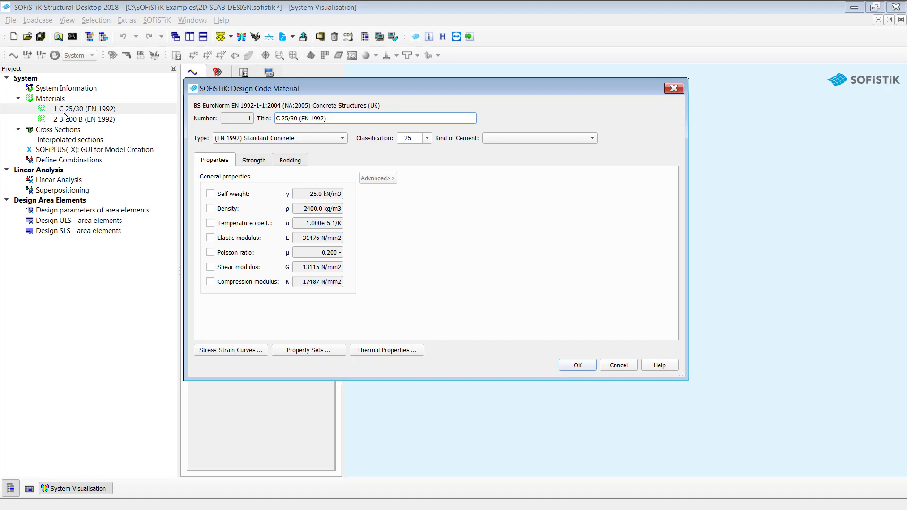
left_click(427, 138)
left_click(409, 187)
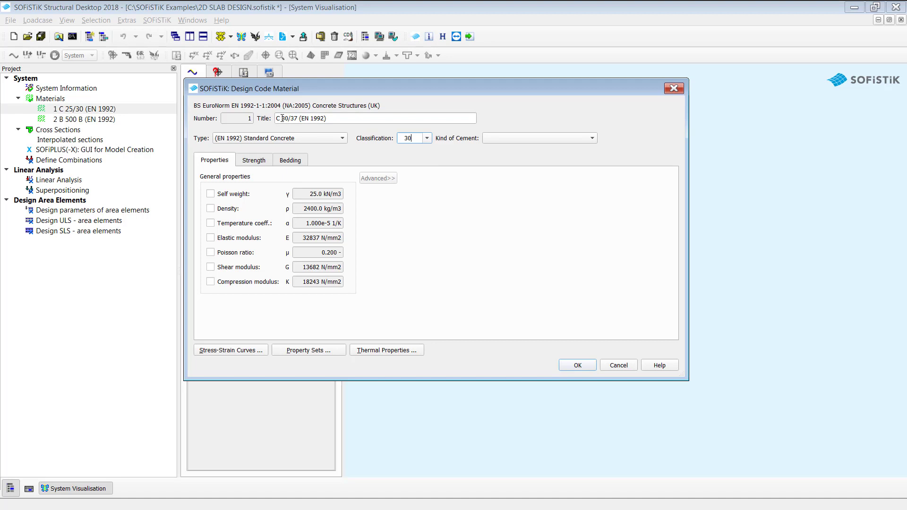
left_click_drag(282, 119, 305, 118)
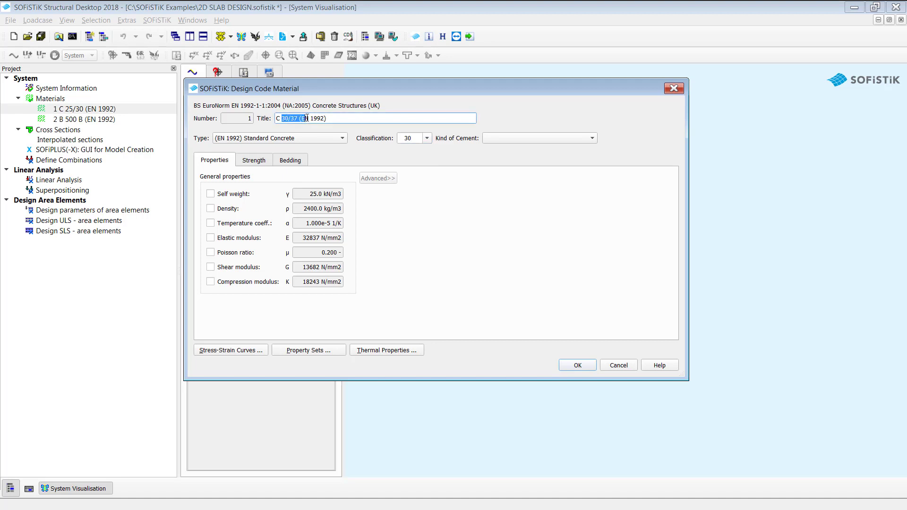
left_click(577, 365)
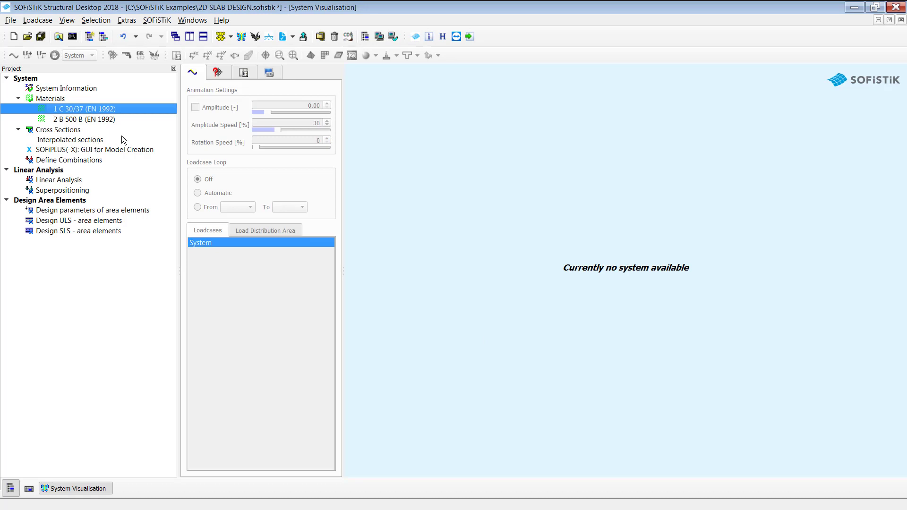
Step through B 500 B and Cross Sections, then launch SOFiPLUS(-X) model creation
left_click(54, 120)
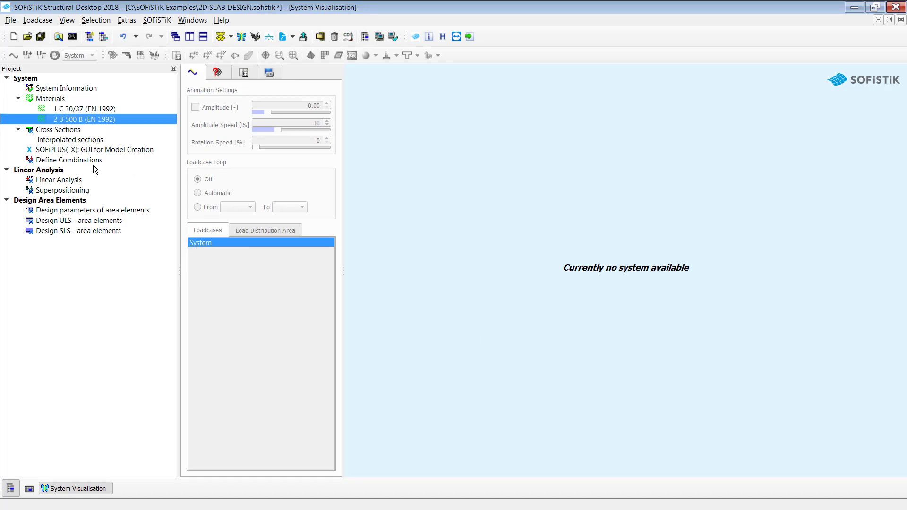
left_click(50, 132)
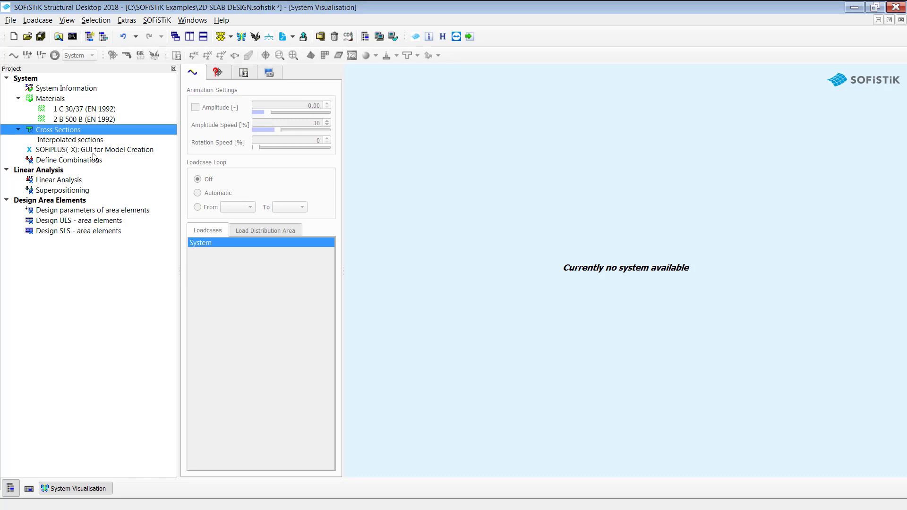
left_click(54, 150)
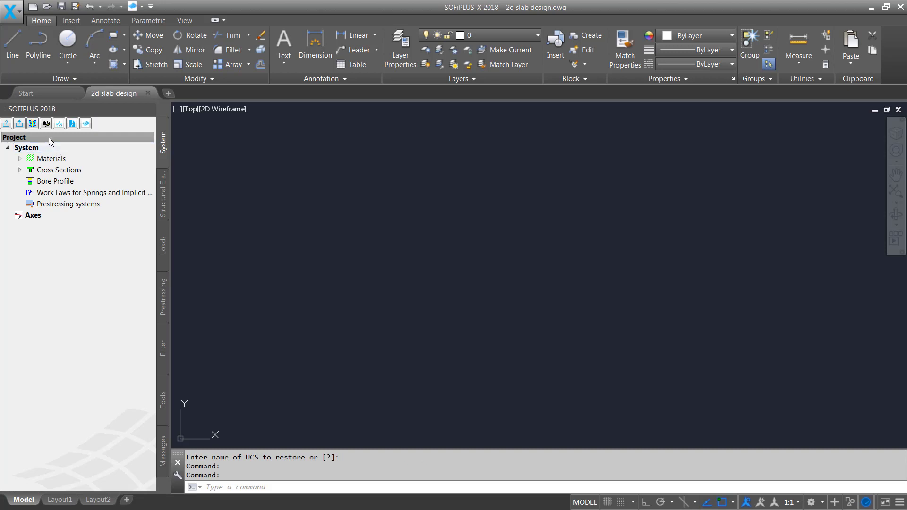
Zoom the view of the empty SOFiPLUS-X drawing
scroll(399, 189, "down", 2)
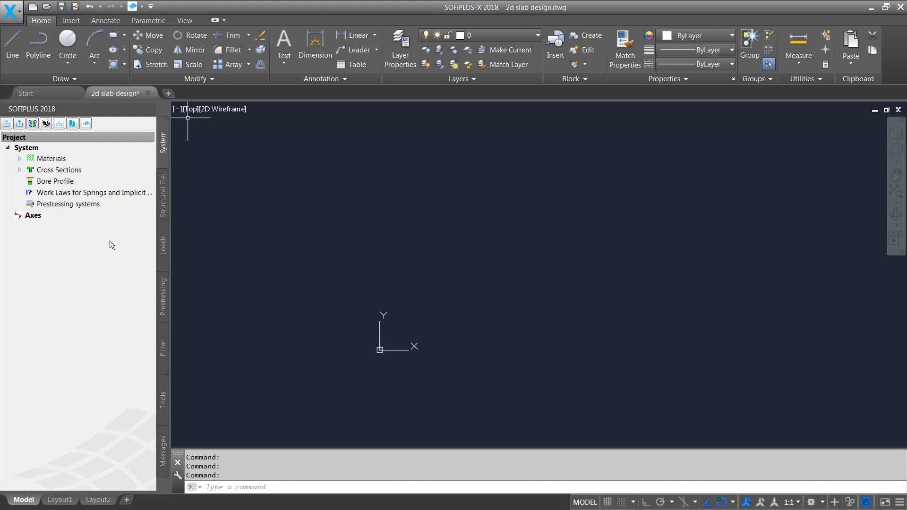
Start a rectangle with its first corner at 0,0
left_click(114, 38)
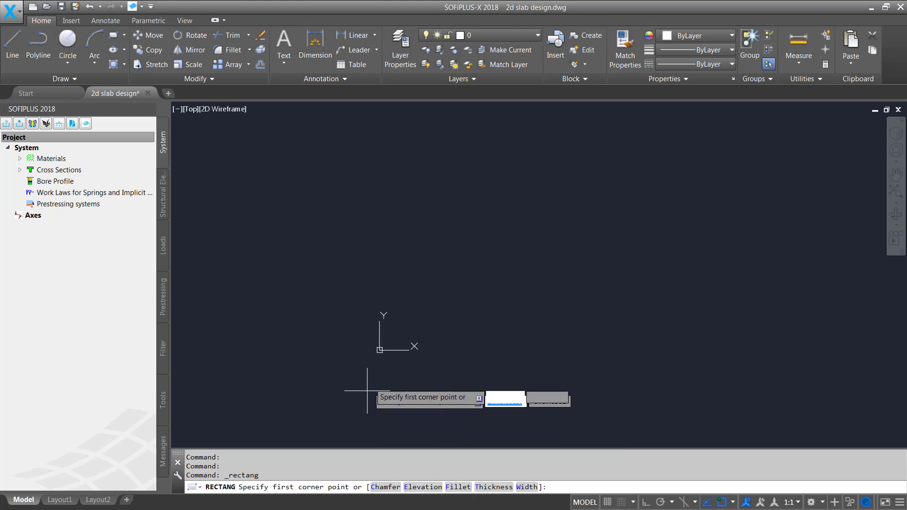
type("0")
key("Tab")
type("0")
key("Return")
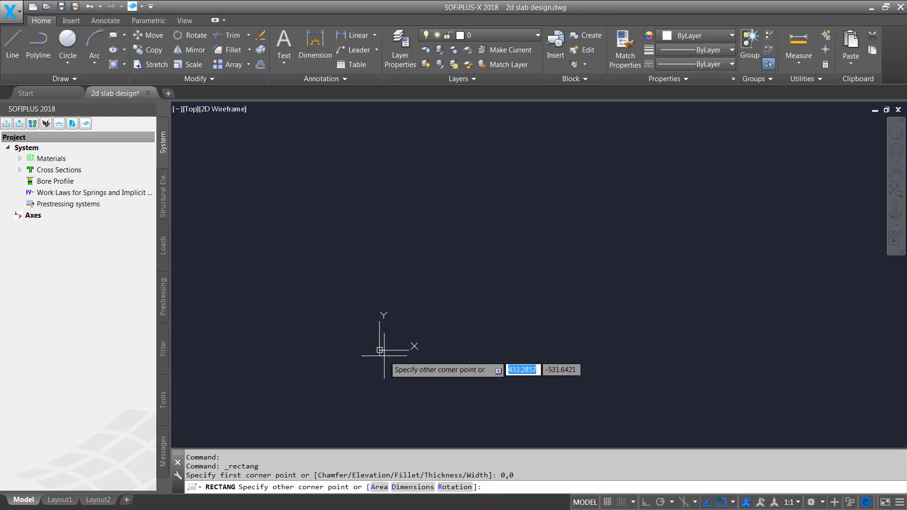
Make the rectangle 6000 by 3000, placed up and right of the origin
left_click(417, 487)
type("6000")
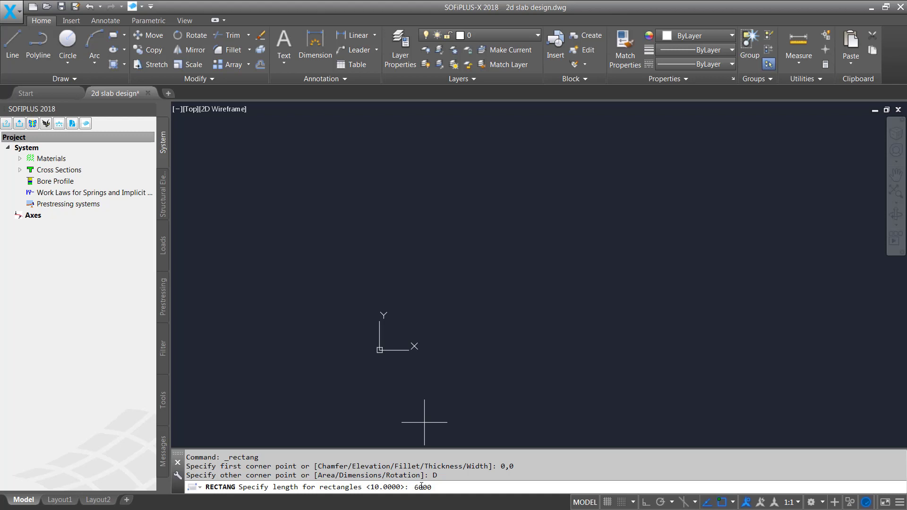
key("Return")
type("3000")
key("Return")
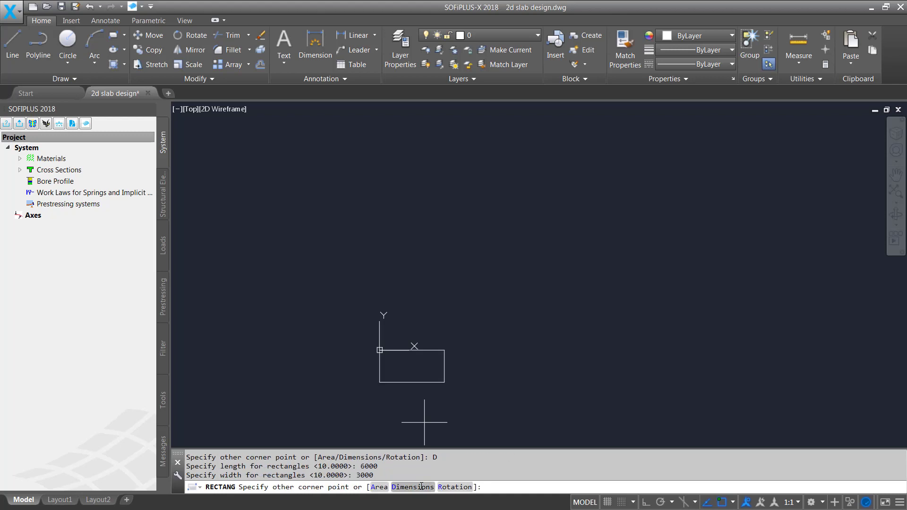
left_click(456, 308)
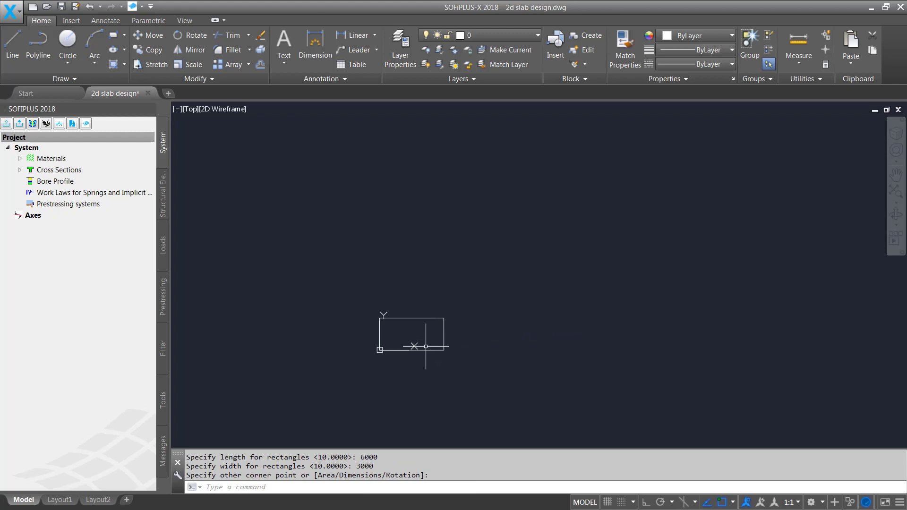
scroll(401, 339, "up", 6)
scroll(389, 194, "up", 2)
scroll(385, 203, "down", 2)
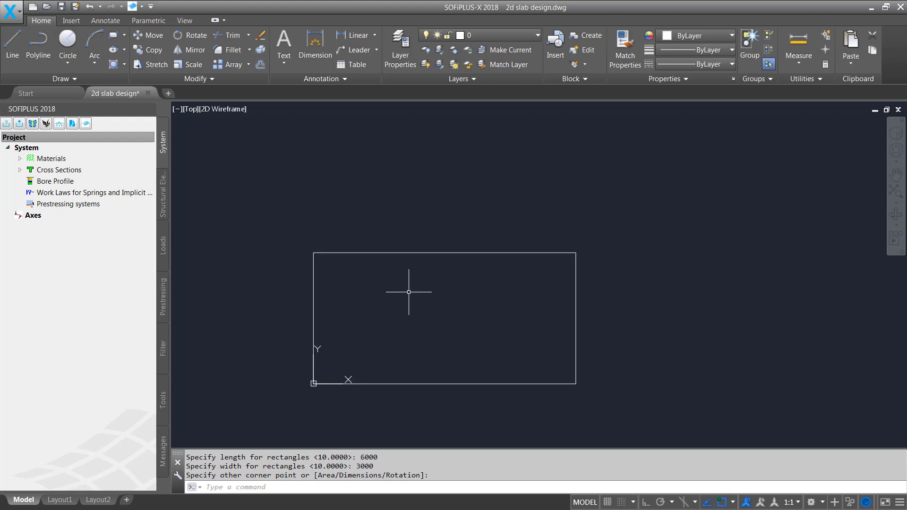
Start a structural area with 250 mm thickness and regular-grid meshing control
left_click(163, 205)
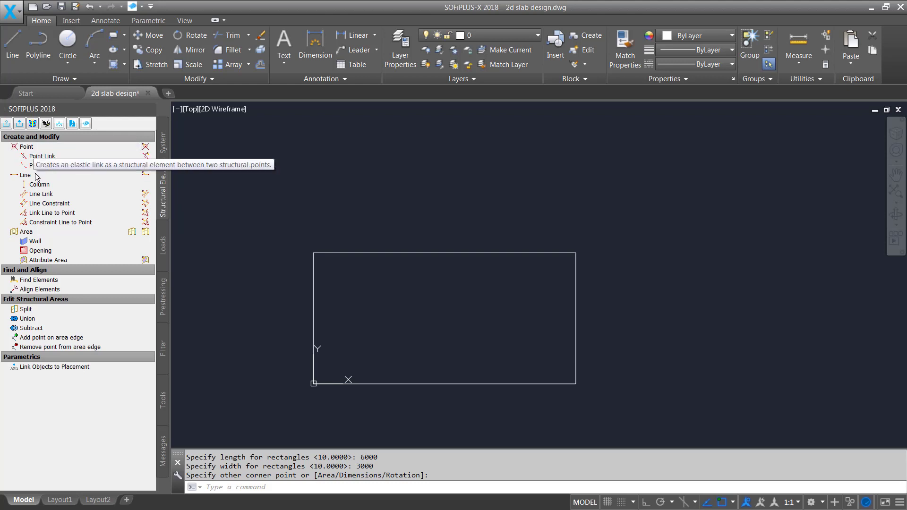
left_click(38, 233)
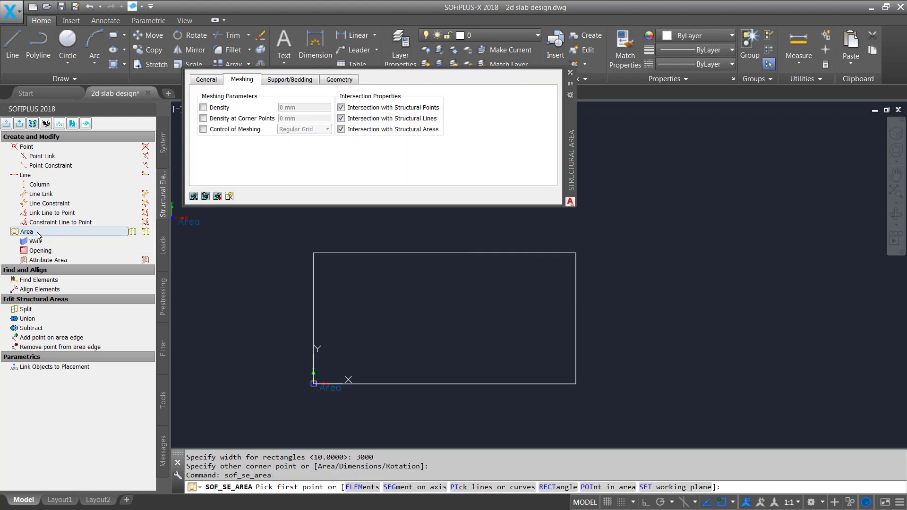
left_click(208, 79)
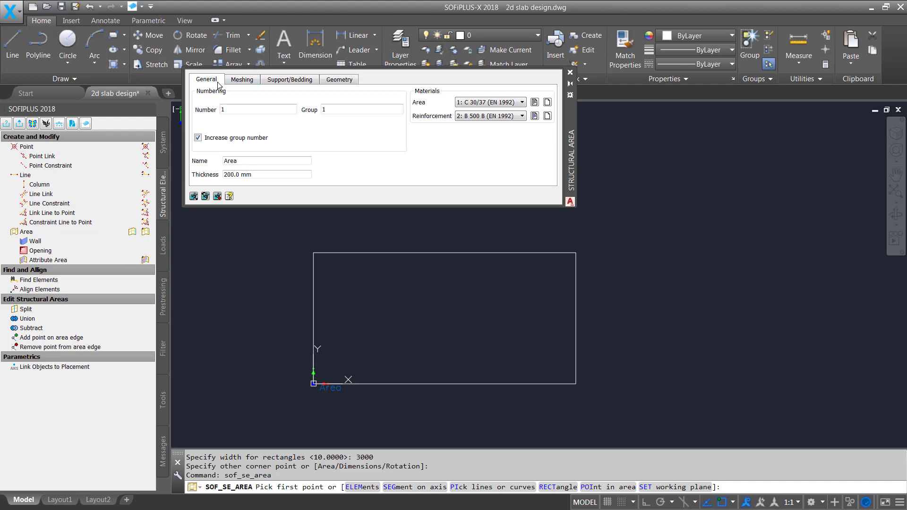
left_click(229, 174)
type("5")
key("Delete")
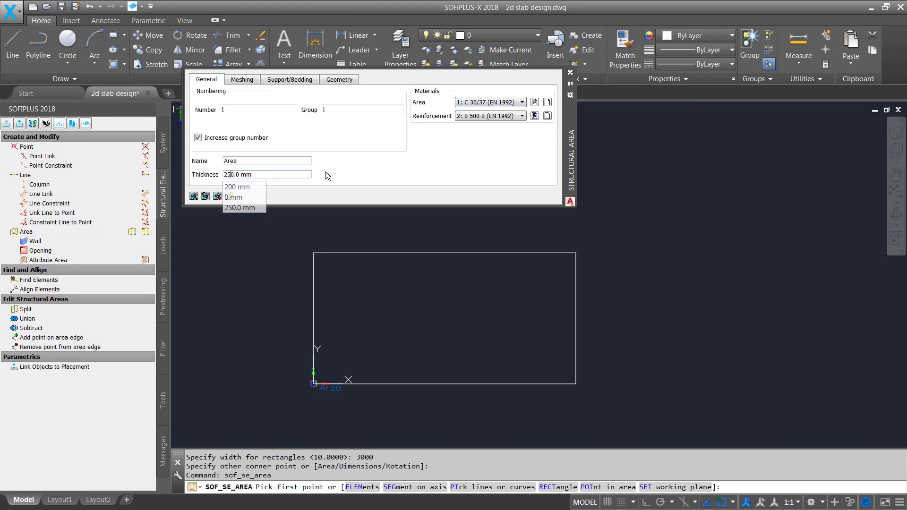
left_click(260, 161)
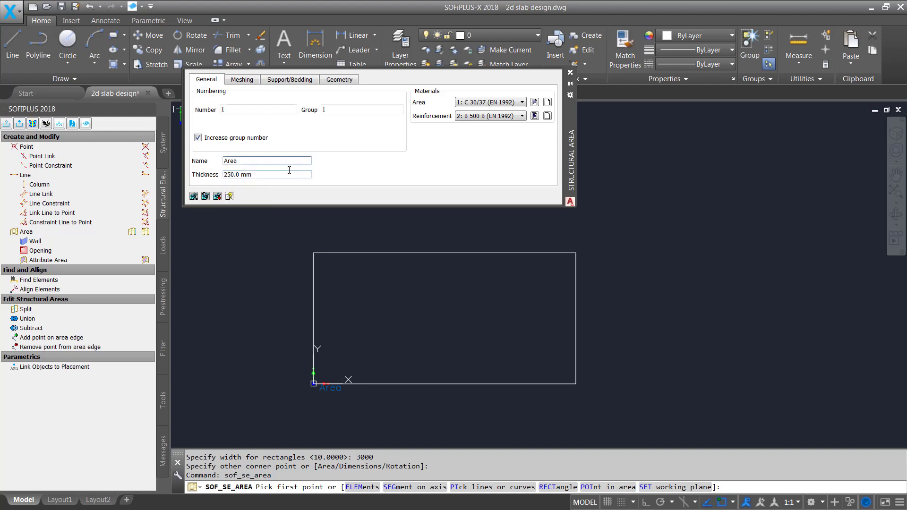
left_click(241, 83)
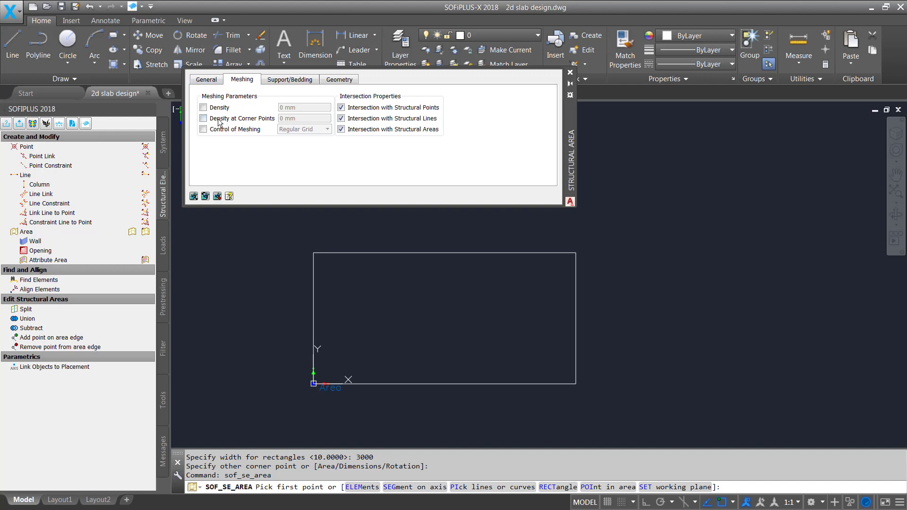
left_click(203, 129)
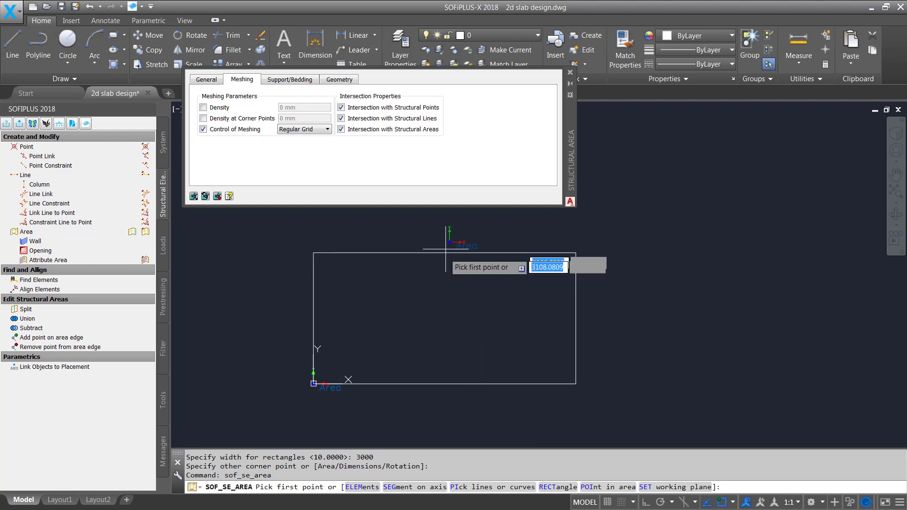
Define the structural area by a point picked inside the slab rectangle
right_click(446, 276)
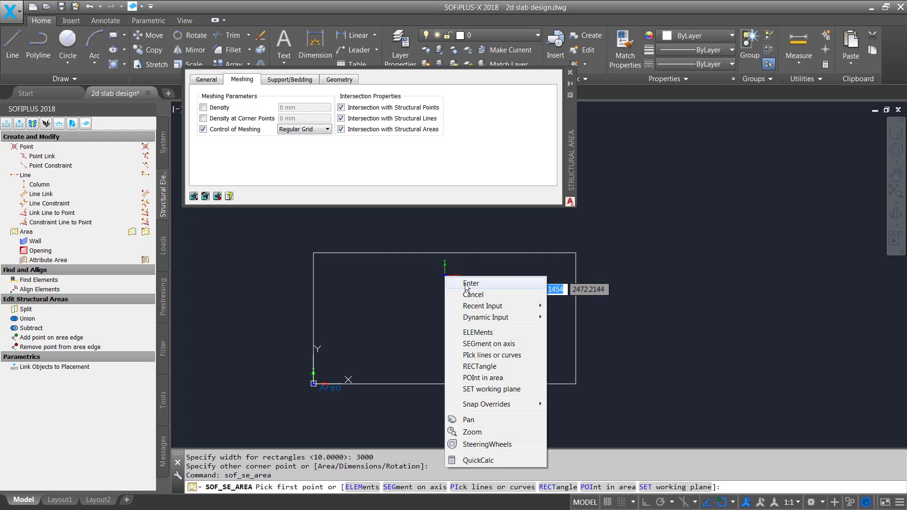
mouse_move(502, 325)
left_click(501, 380)
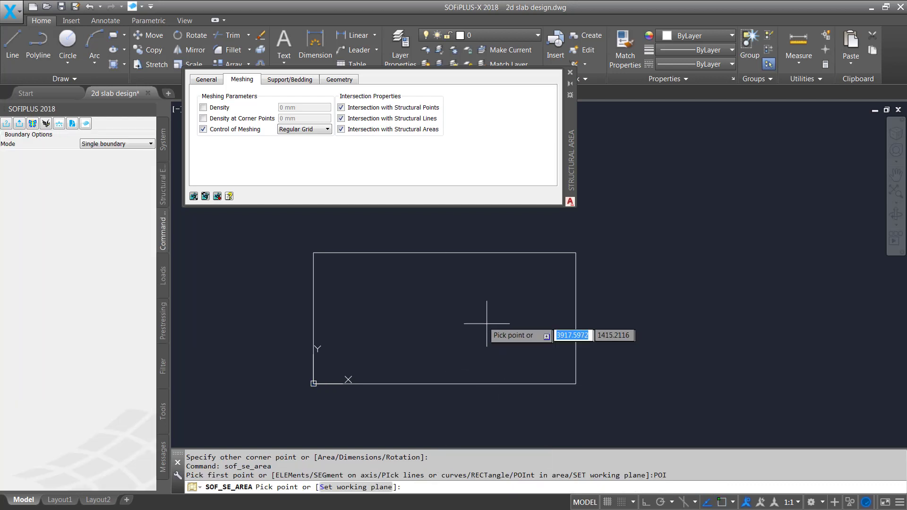
left_click(434, 320)
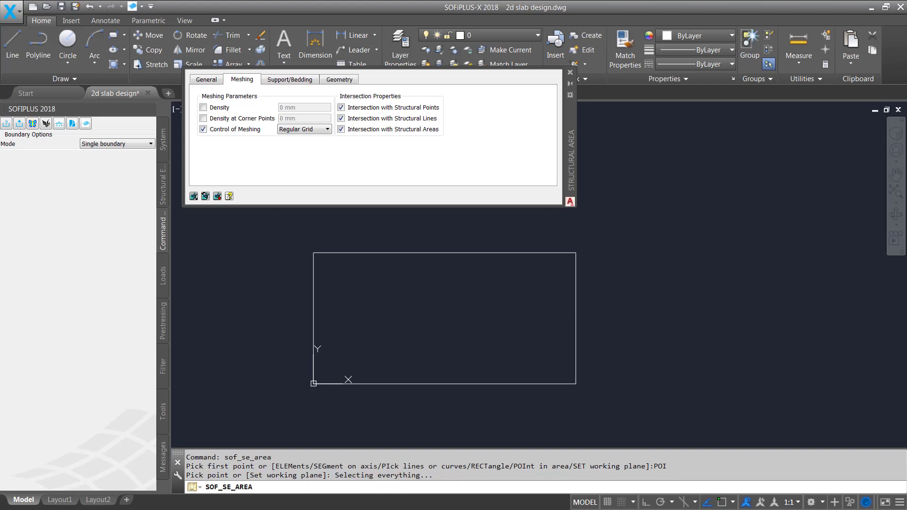
mouse_move(156, 193)
left_mouse_down()
mouse_move(440, 207)
mouse_move(623, 179)
left_mouse_up()
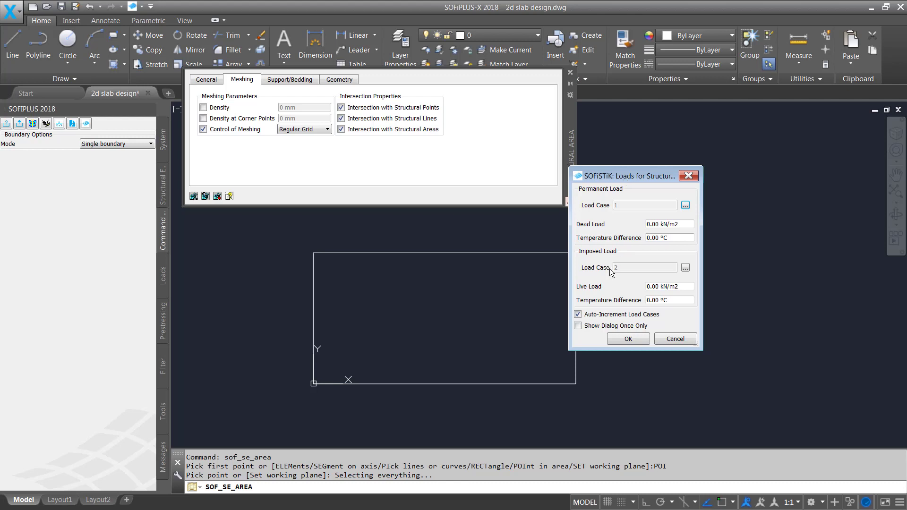
Give the area a 2 kN/m2 dead load and 3 kN/m2 live load, then end the command
double_click(650, 224)
type("2")
left_click_drag(652, 286, 639, 289)
type("3")
left_click(628, 339)
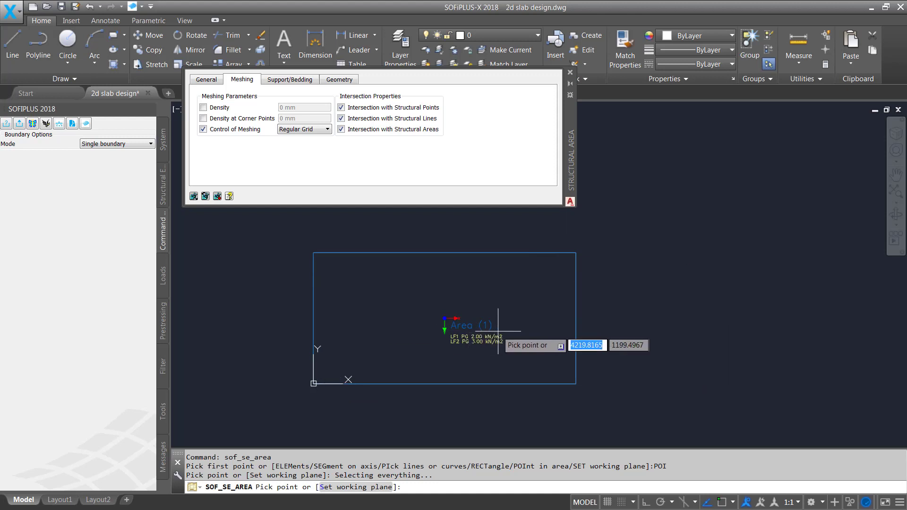
scroll(473, 339, "up", 2)
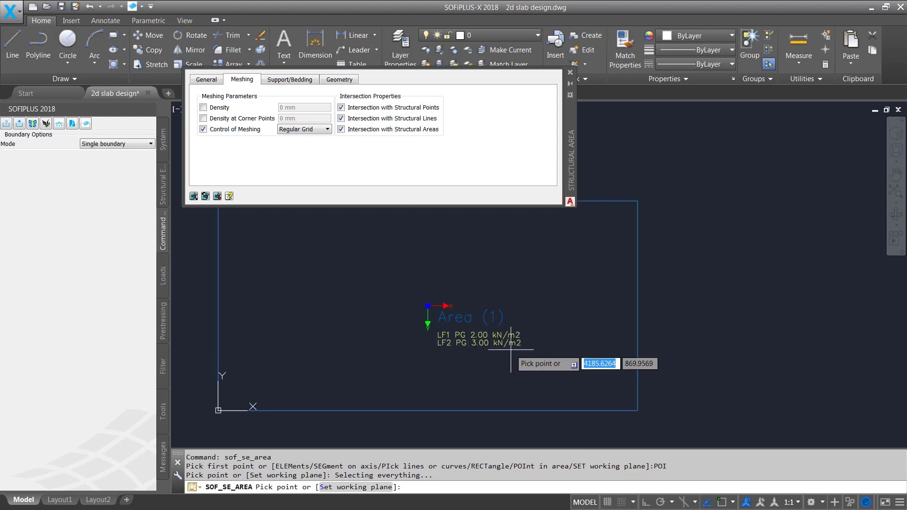
key("Escape")
key("Escape")
key("Escape")
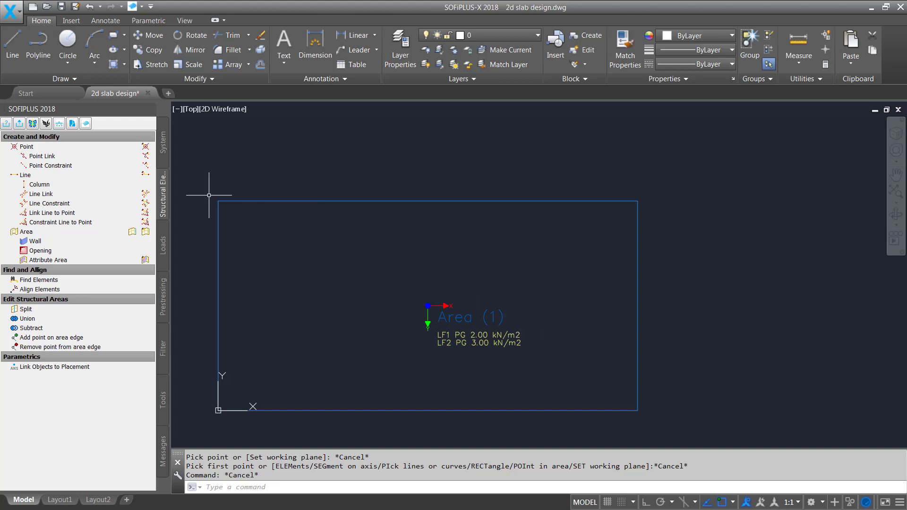
Draw a PZZ-supported structural line along the slab's left edge
left_click(38, 179)
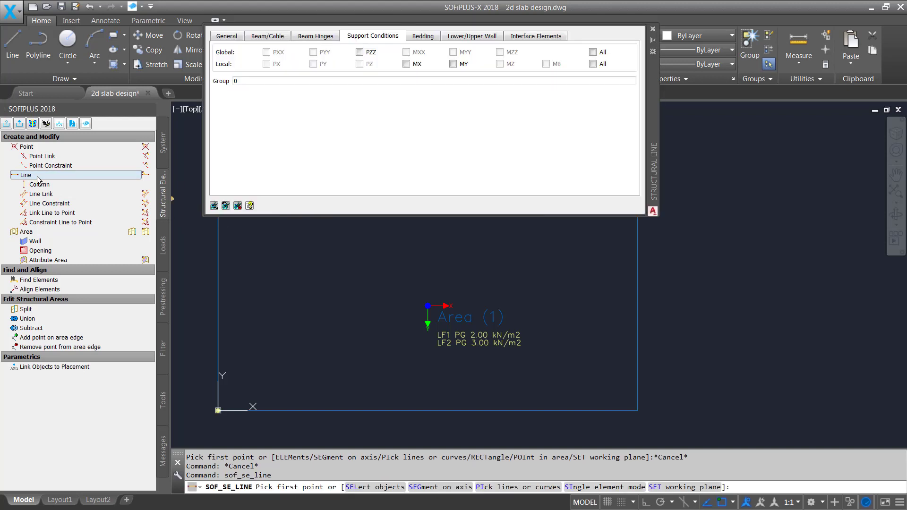
scroll(525, 354, "down", 3)
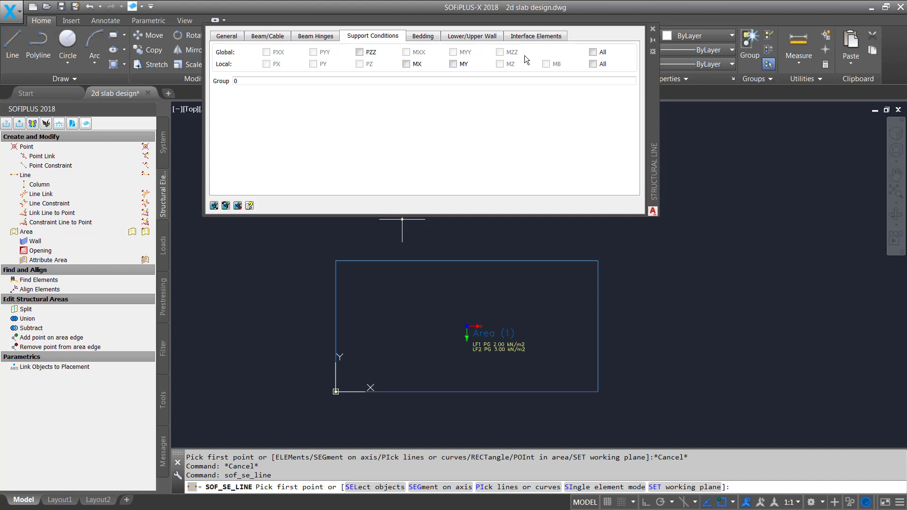
left_click(360, 53)
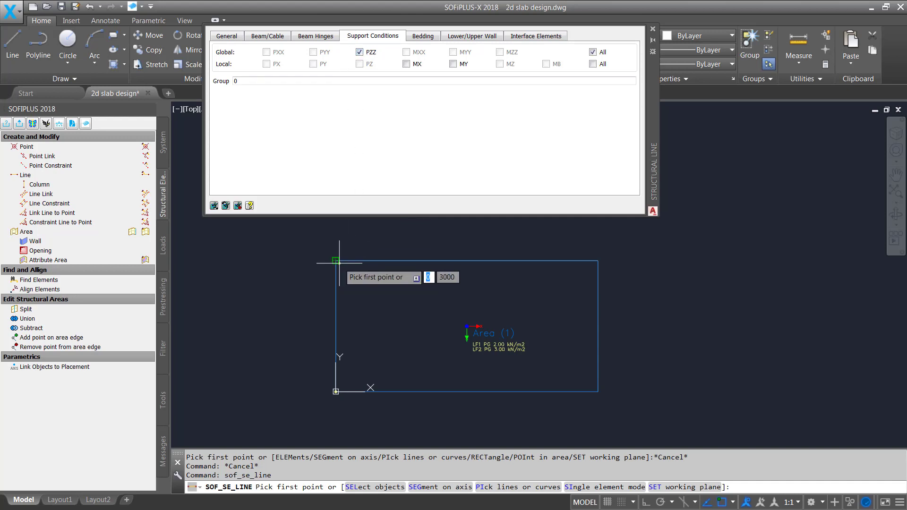
scroll(333, 255, "up", 3)
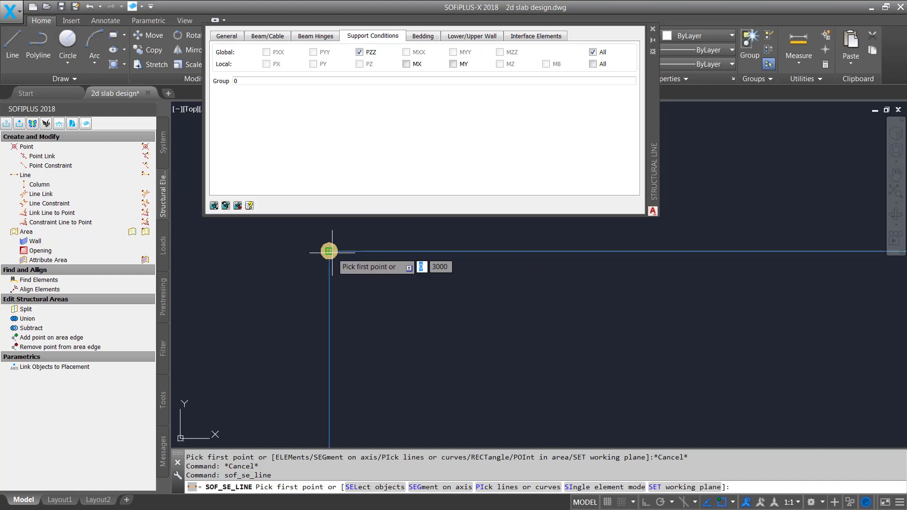
left_click(329, 251)
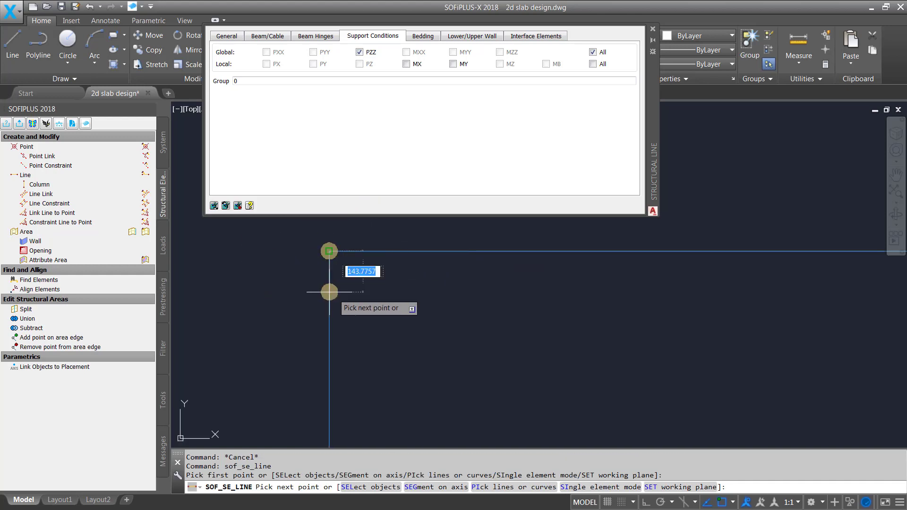
scroll(359, 225, "down", 5)
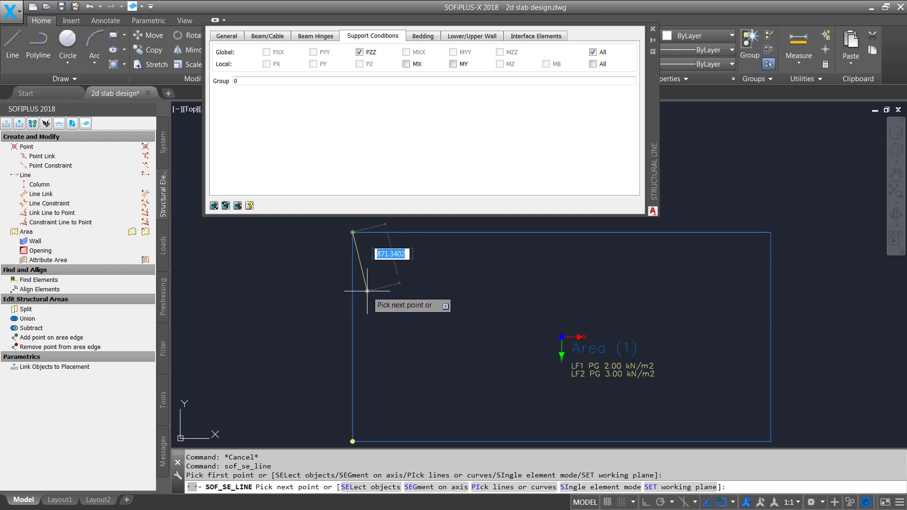
left_click(353, 440)
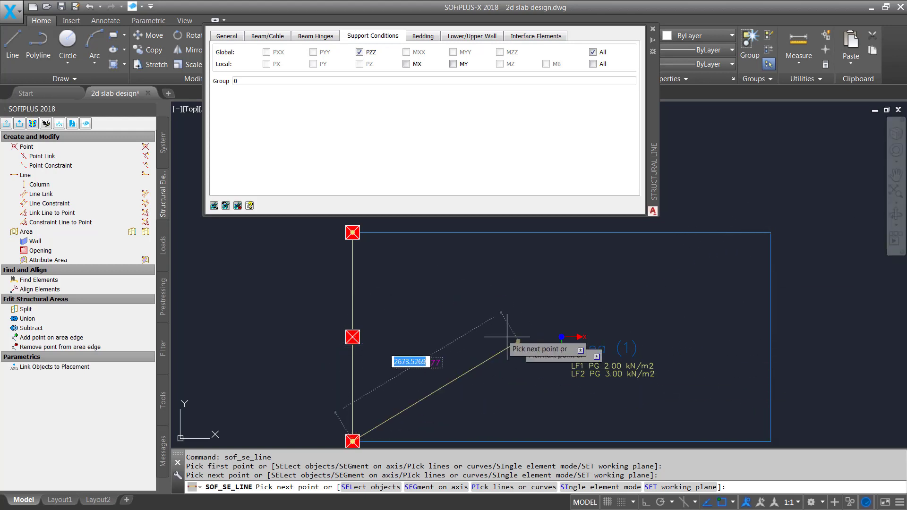
Draw a second PZZ support line along the right edge as a single element
right_click(500, 257)
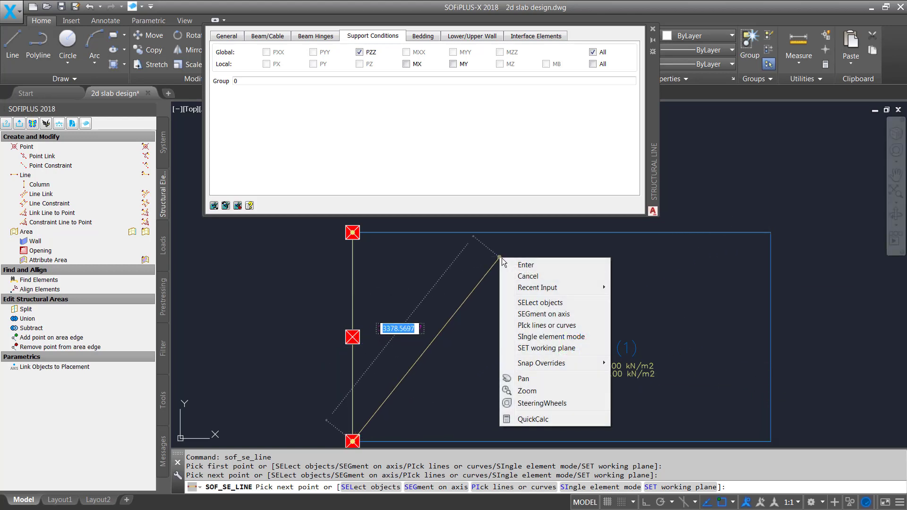
left_click(577, 338)
left_click(771, 233)
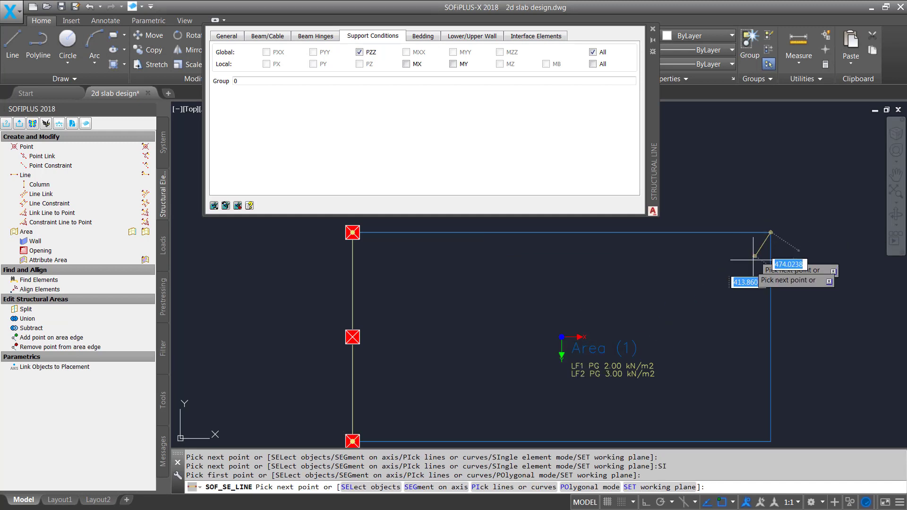
left_click(762, 440)
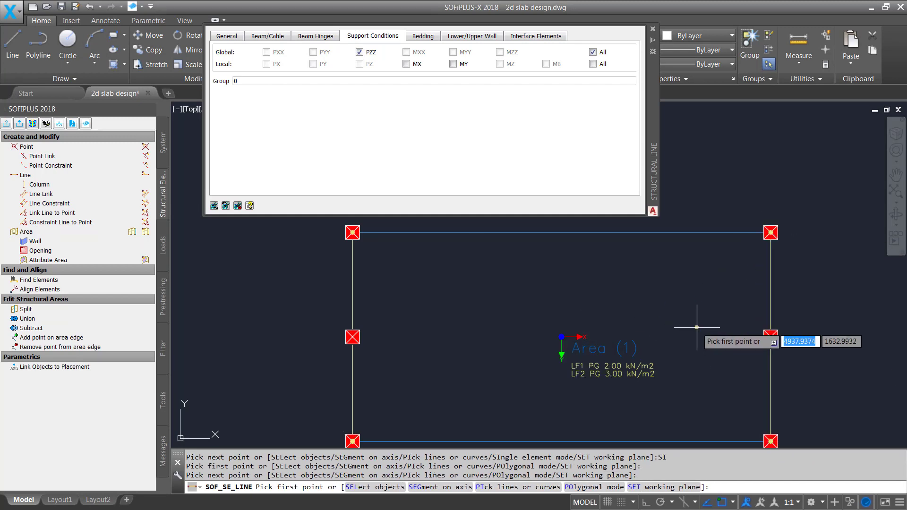
key("Escape")
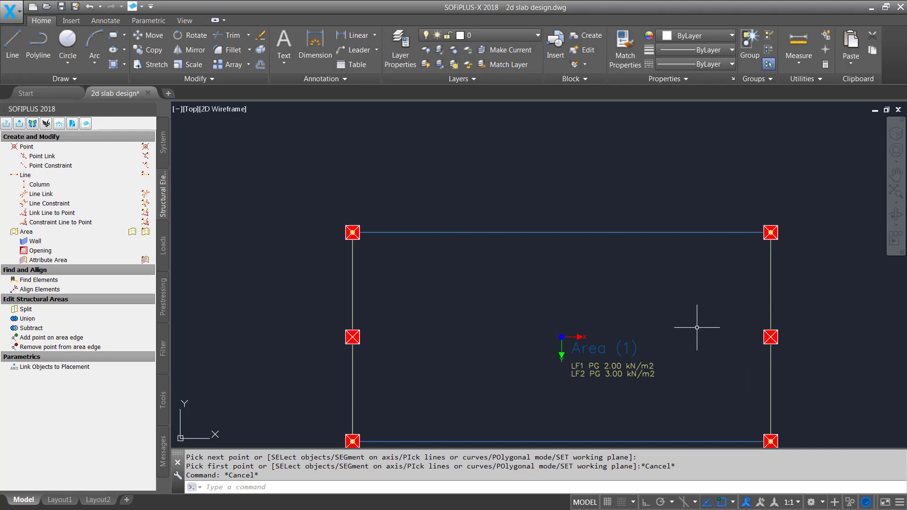
In the Loadcase Manager, set the dead load case's dead-weight factor to 1.00 and apply
scroll(478, 215, "down", 2)
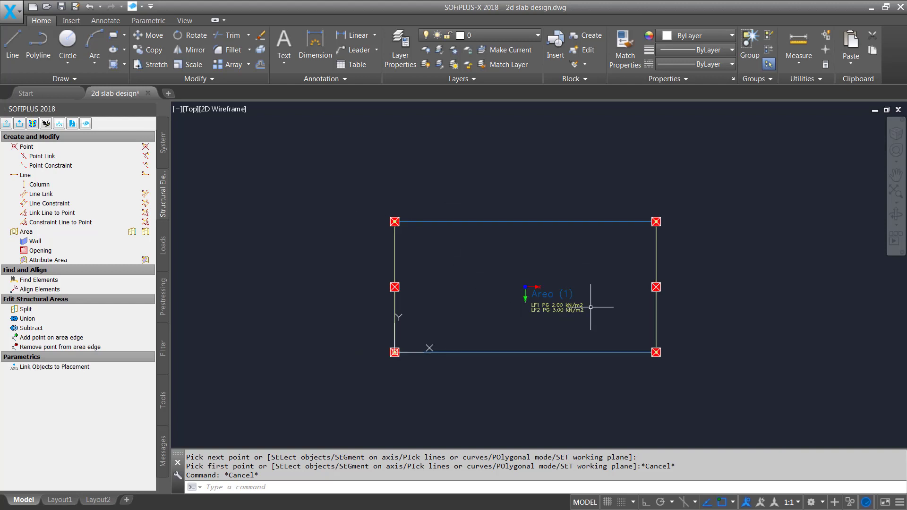
scroll(594, 306, "up", 4)
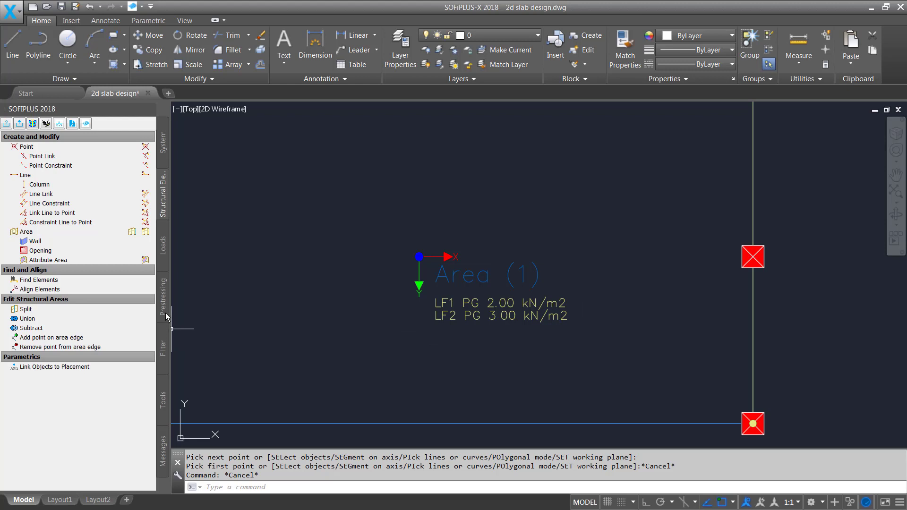
left_click(163, 259)
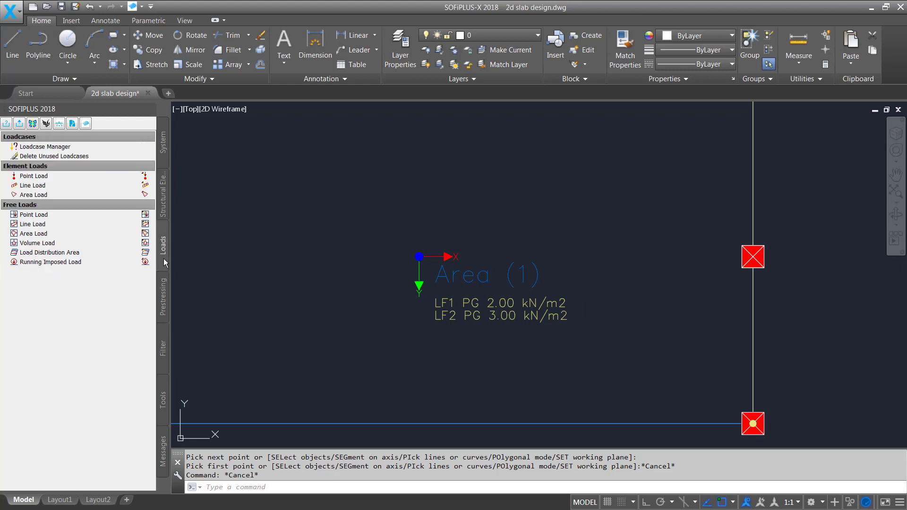
left_click(71, 147)
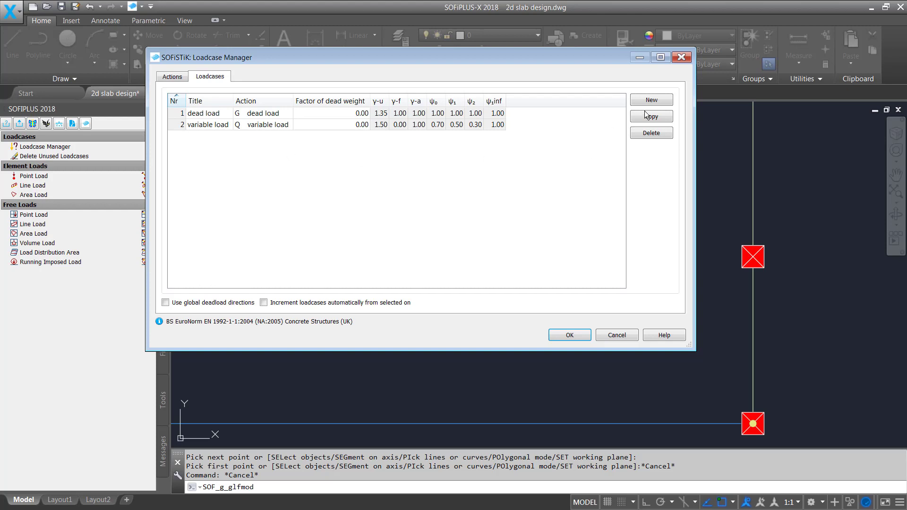
left_click(350, 115)
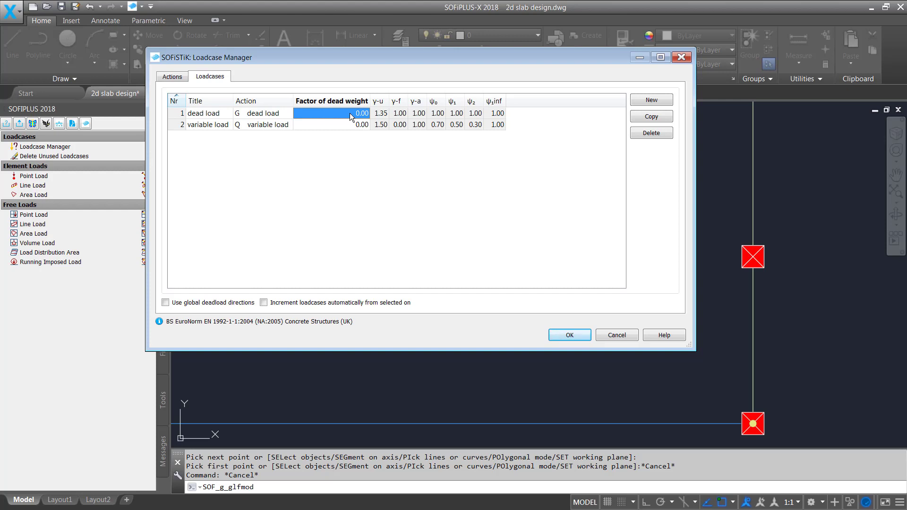
type("1")
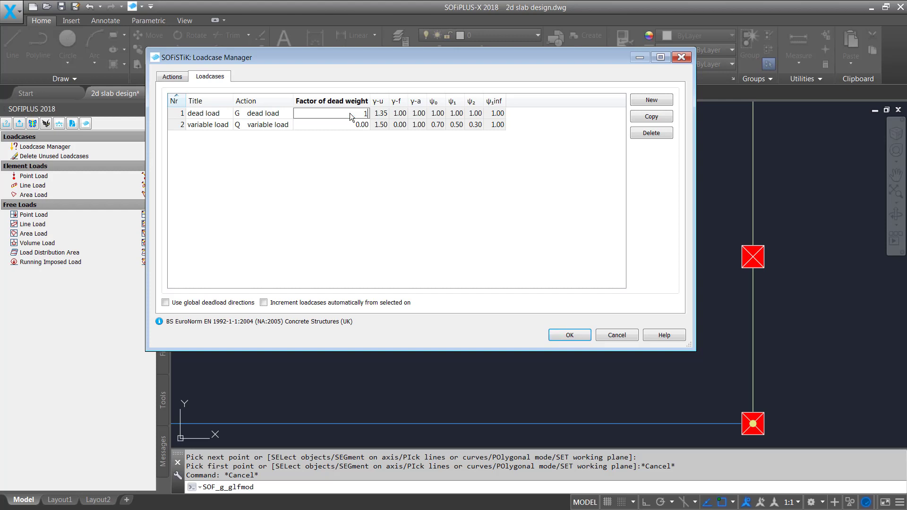
key("Return")
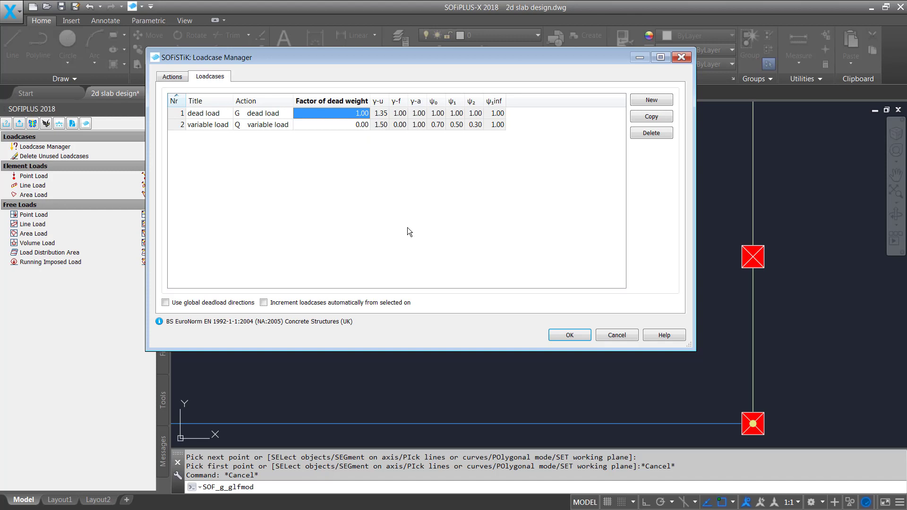
left_click(576, 338)
Export the entire slab system, meshing it with automatic-density quadrangle elements
scroll(579, 325, "down", 5)
scroll(579, 325, "up", 3)
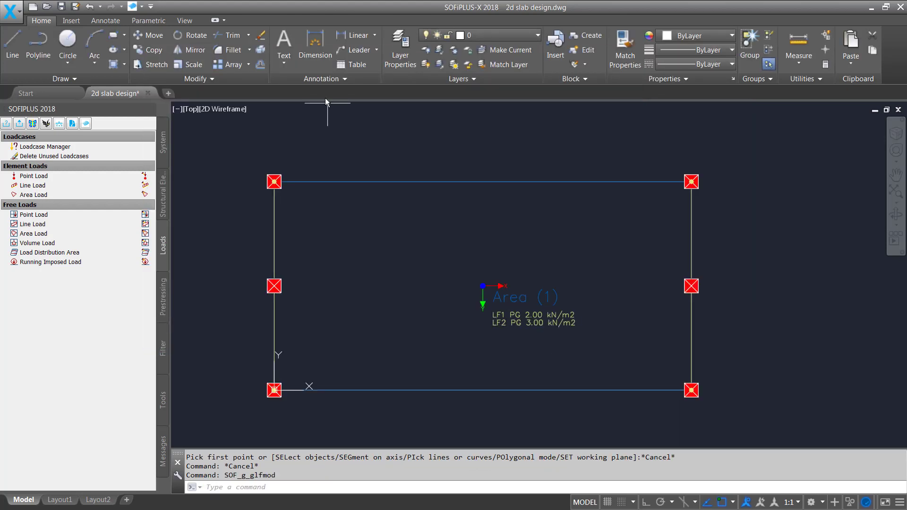
left_click(19, 124)
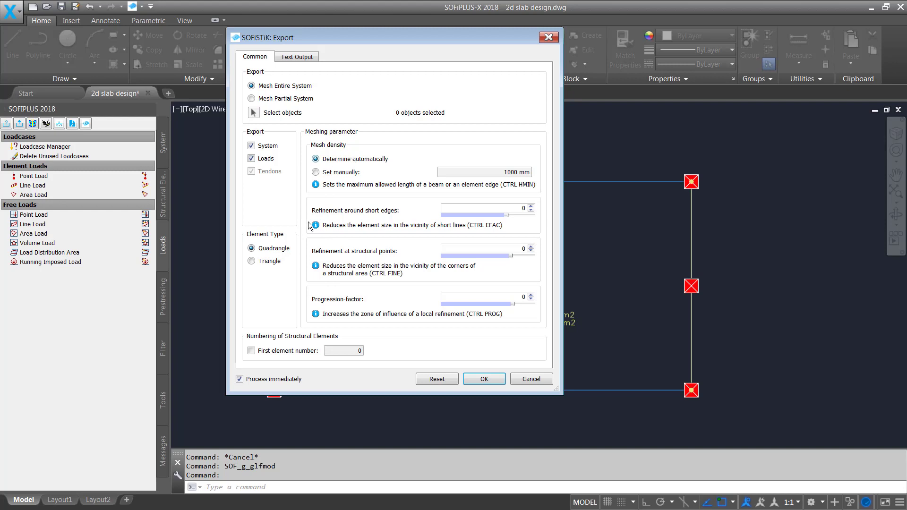
left_click(500, 383)
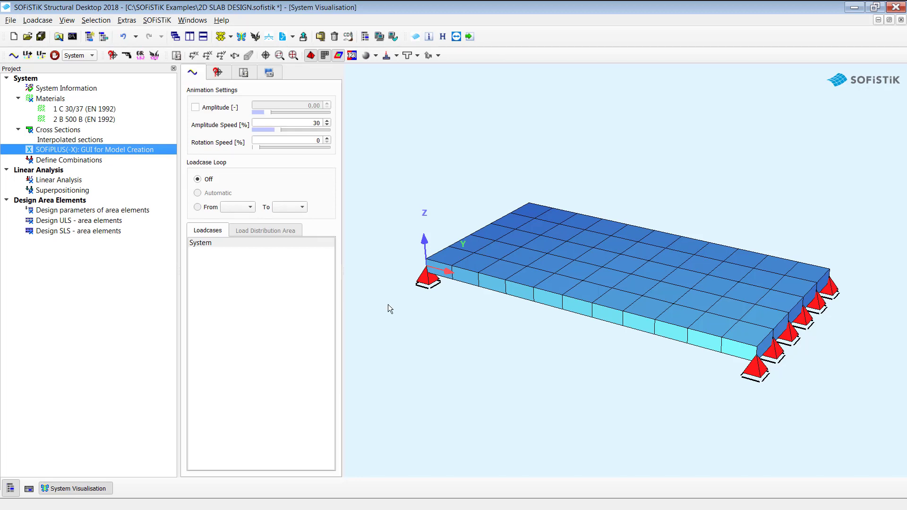
Orbit the 3D system view to inspect the meshed slab and its edge supports
left_click_drag(490, 280, 662, 312)
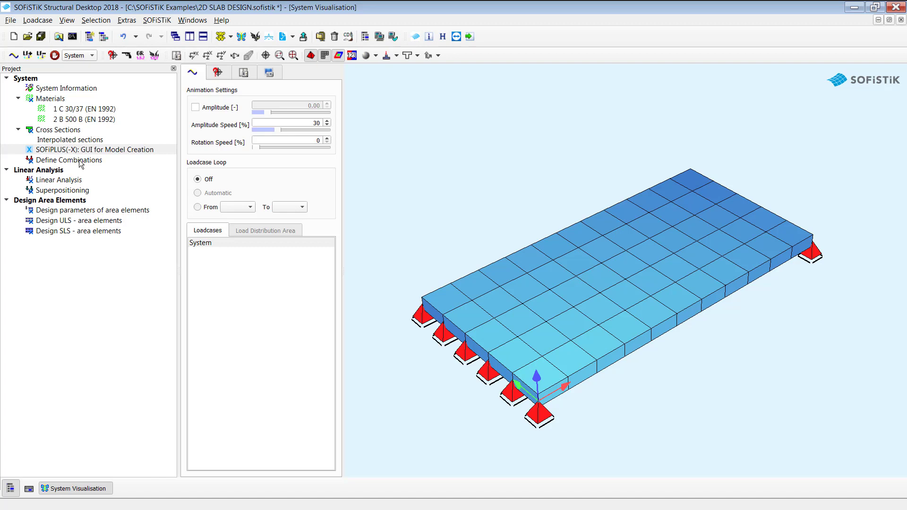
Review the default combination rules, from crack width to ULS fundamental, and accept them
double_click(78, 160)
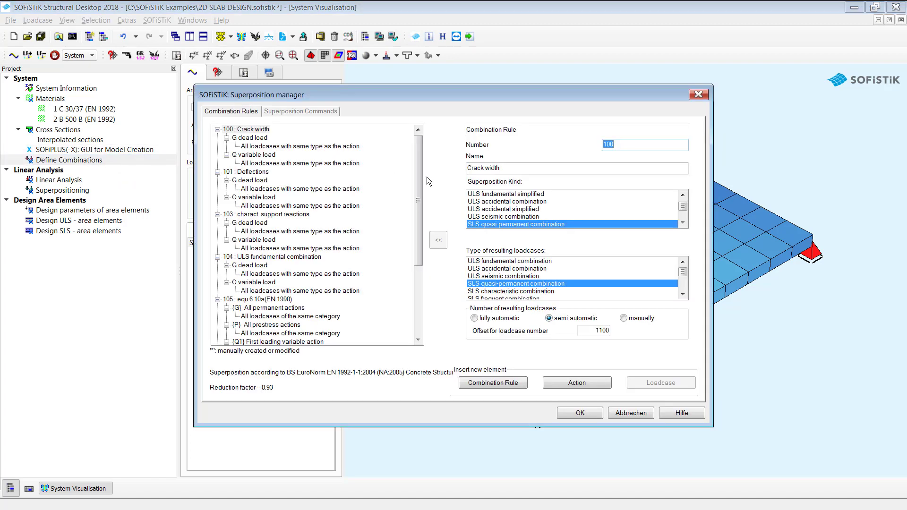
mouse_move(419, 171)
left_mouse_down()
mouse_move(433, 196)
mouse_move(416, 157)
left_mouse_up()
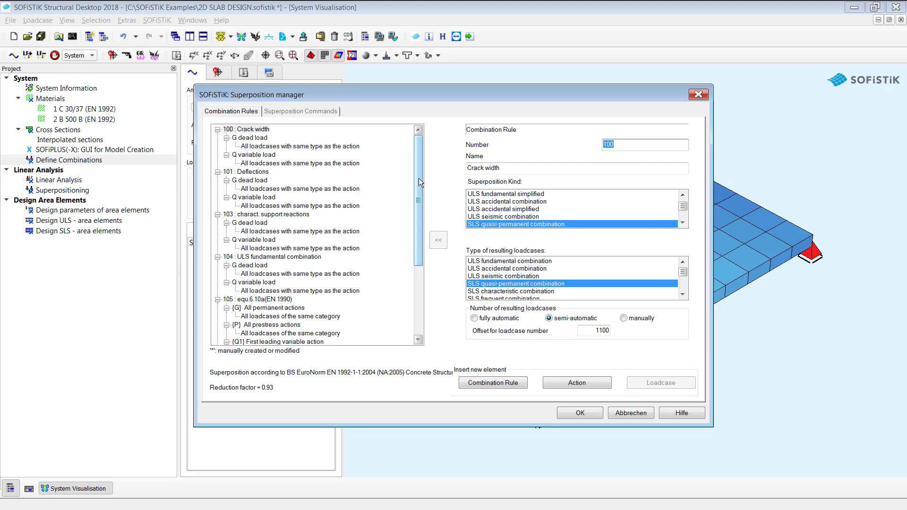
left_click(580, 413)
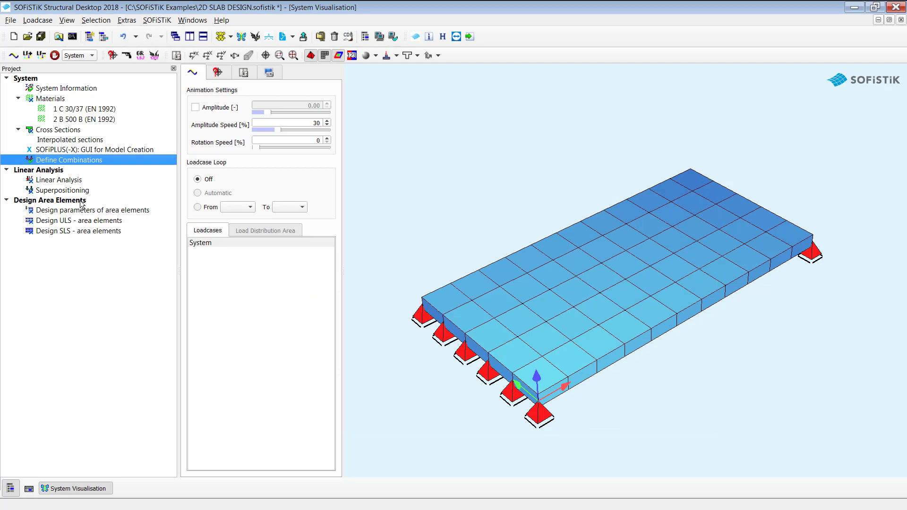
Calculate the linear analysis for all load cases
left_click(71, 182)
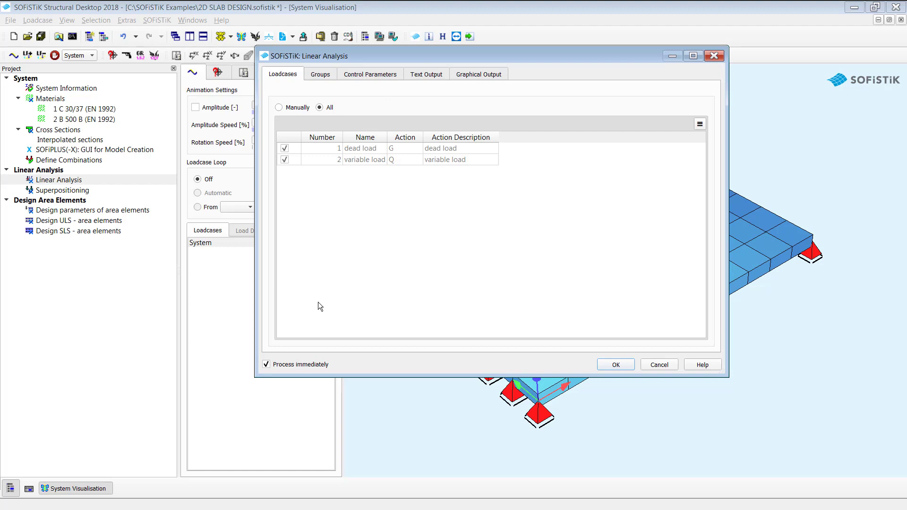
left_click(624, 365)
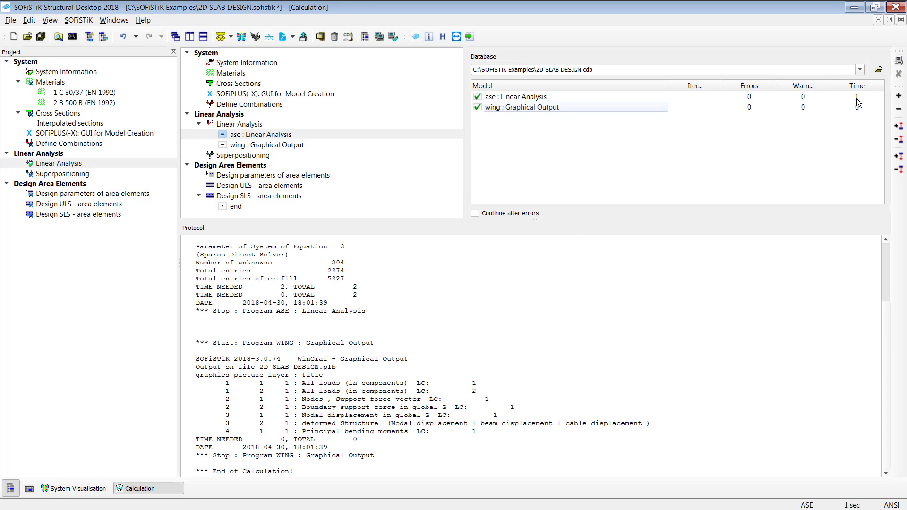
Check the superposition commands, including 10404 quadrilateral element forces, and run MAXIMA
double_click(55, 175)
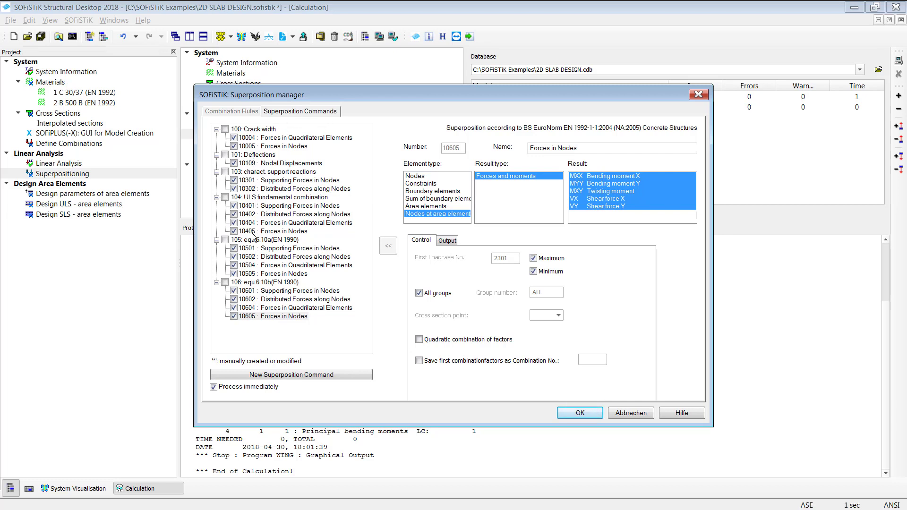
left_click(280, 224)
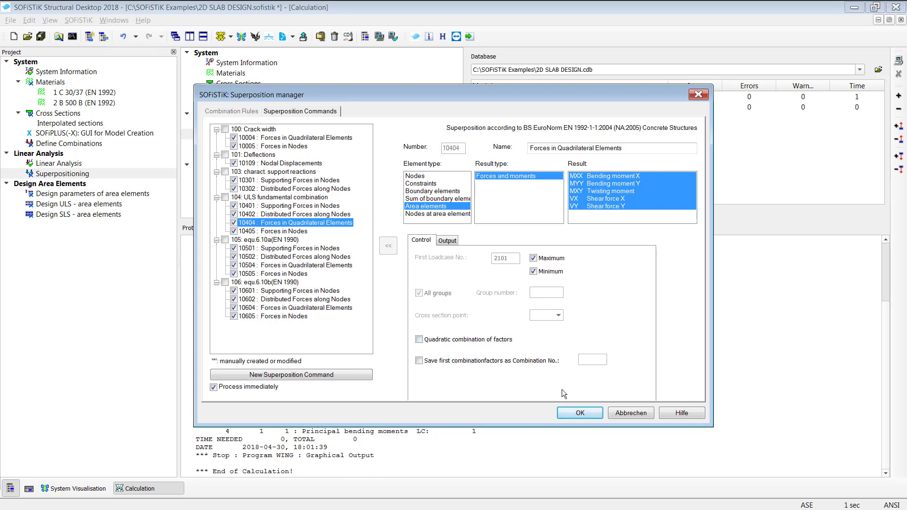
left_click(578, 414)
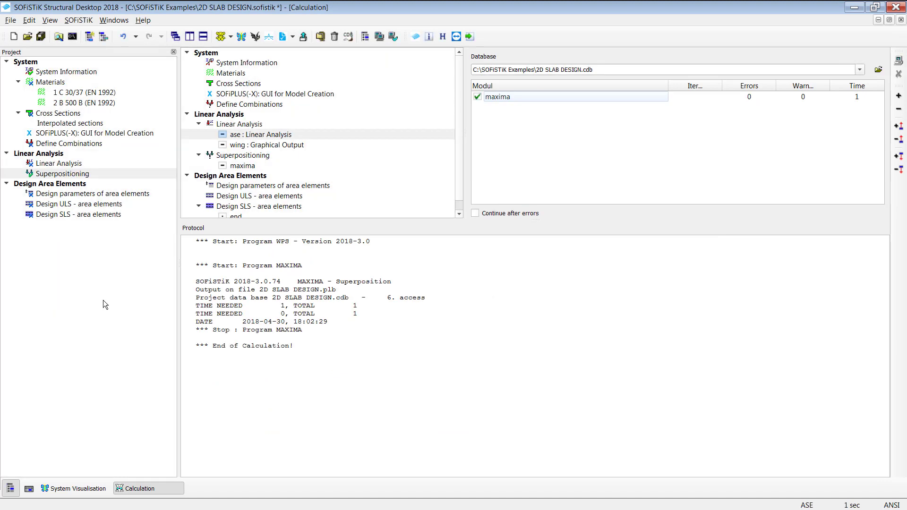
Display the slab's deflection for loadcases 1 then 2, exaggerated with amplitude 50
left_click(75, 489)
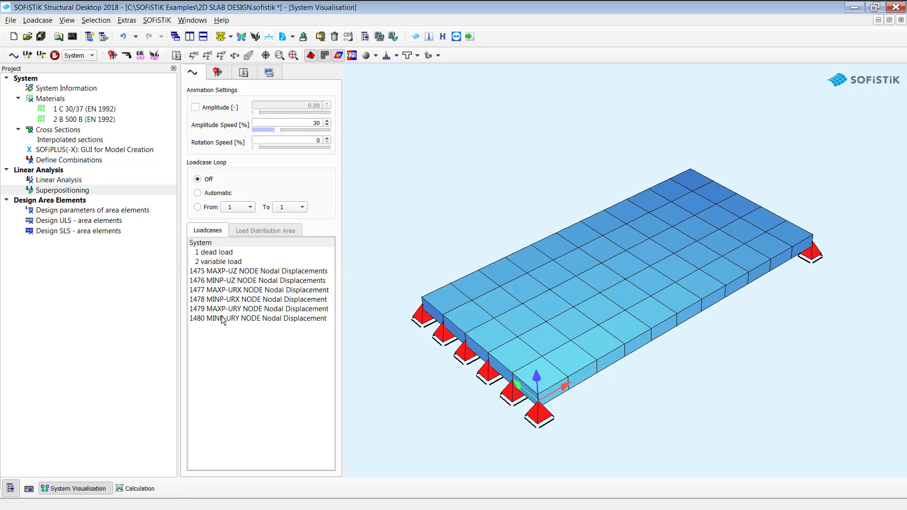
left_click(217, 252)
left_click_drag(612, 329, 608, 262)
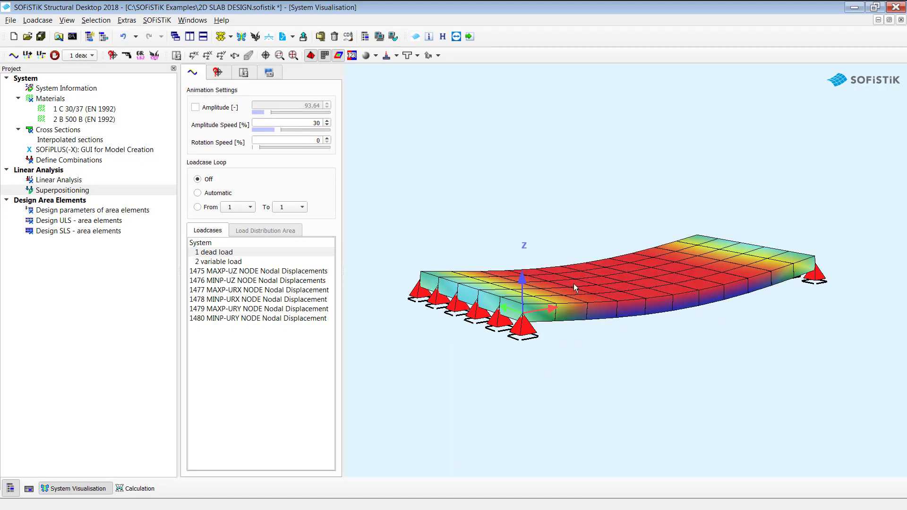
left_click(224, 252)
left_click(196, 108)
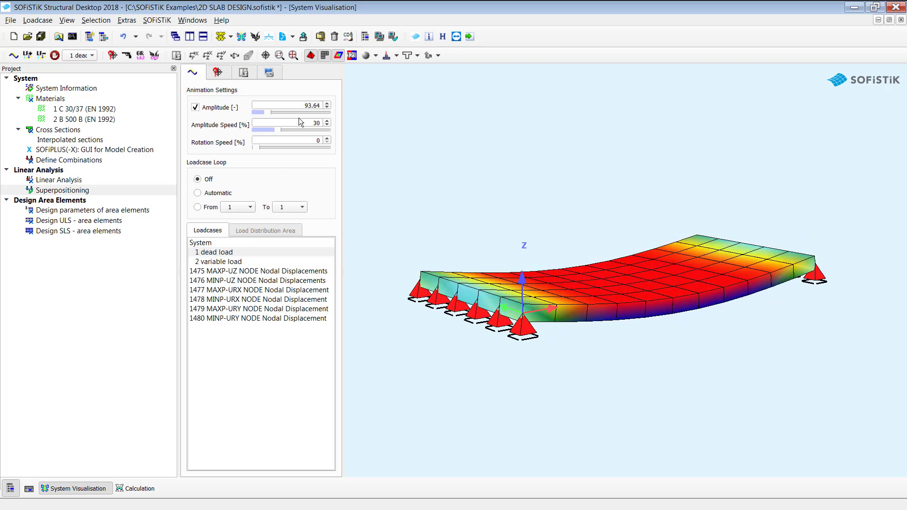
key("Tab")
type("50")
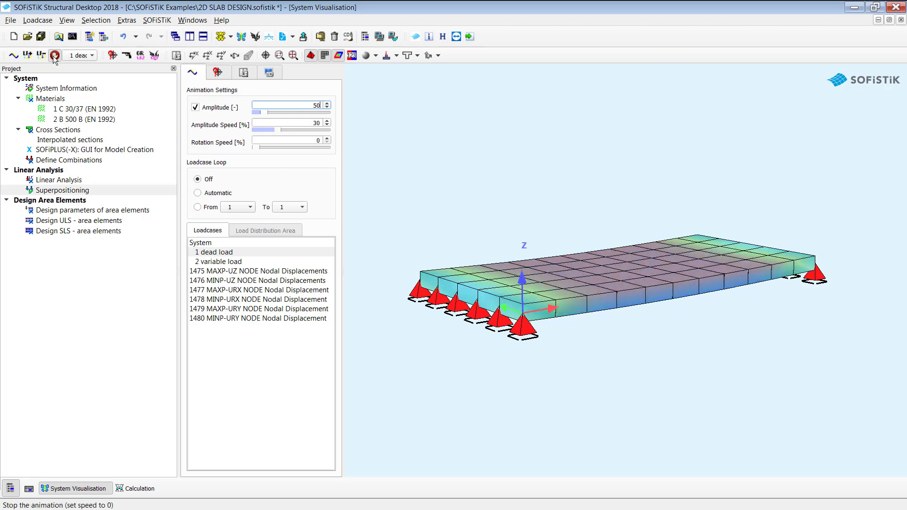
left_click(225, 262)
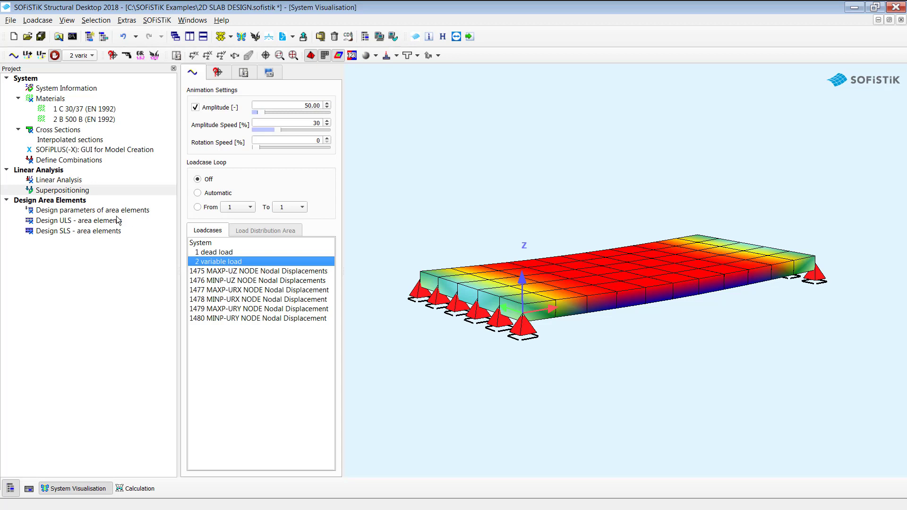
Inspect the area-element design parameters, keeping two orthogonal layers and row 1 direction settings unchanged
double_click(83, 211)
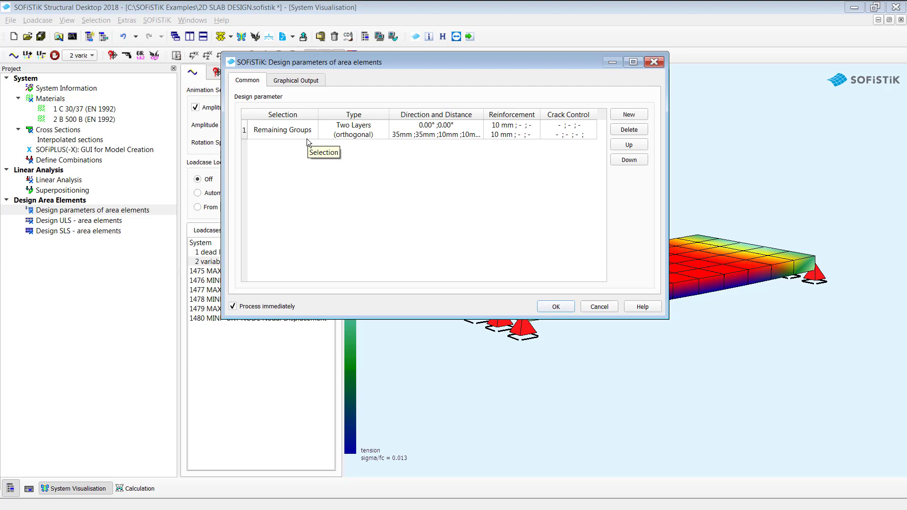
left_click(371, 136)
left_click(382, 133)
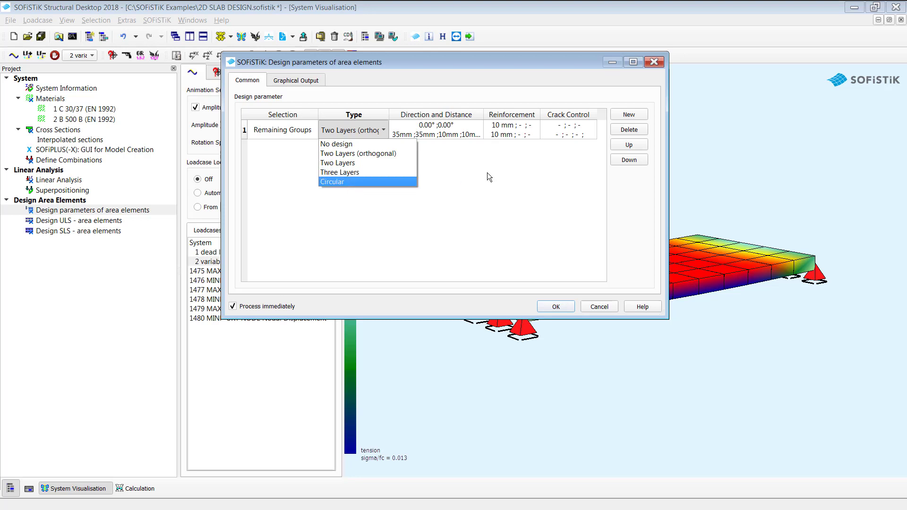
left_click(423, 161)
left_click(417, 129)
left_click(396, 129)
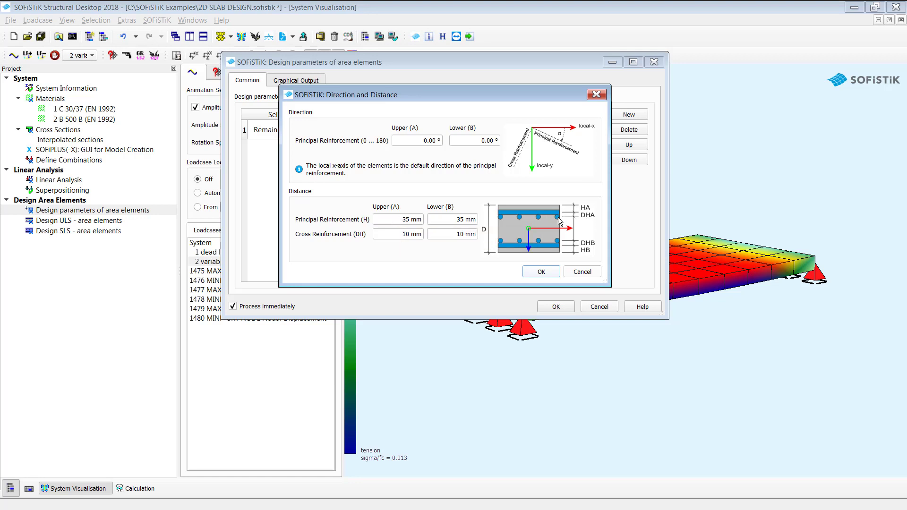
left_click(581, 273)
Check the reinforcement diameter settings, then accept and calculate the design parameters
left_click(499, 134)
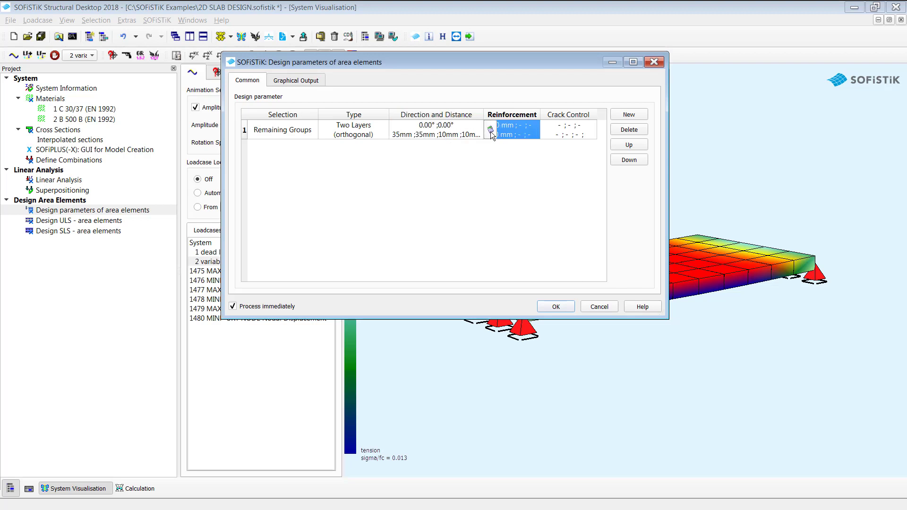
left_click(490, 134)
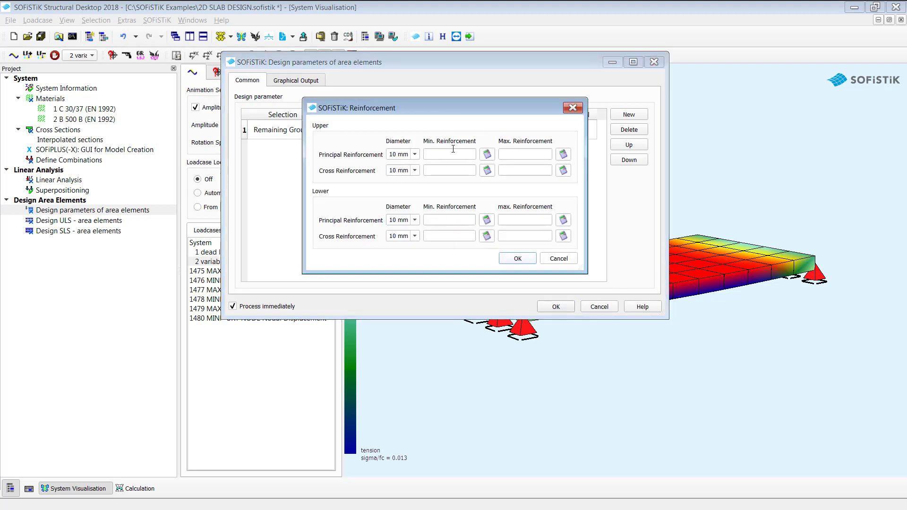
left_click(559, 260)
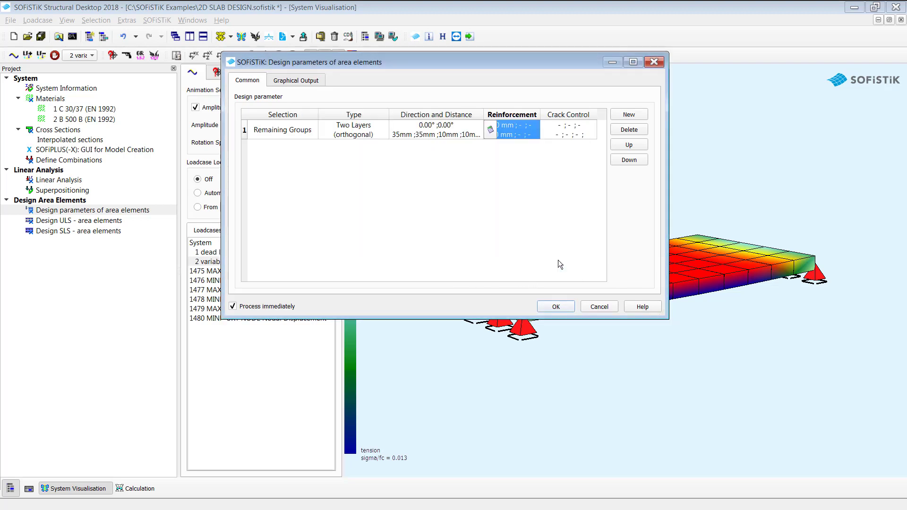
left_click(554, 307)
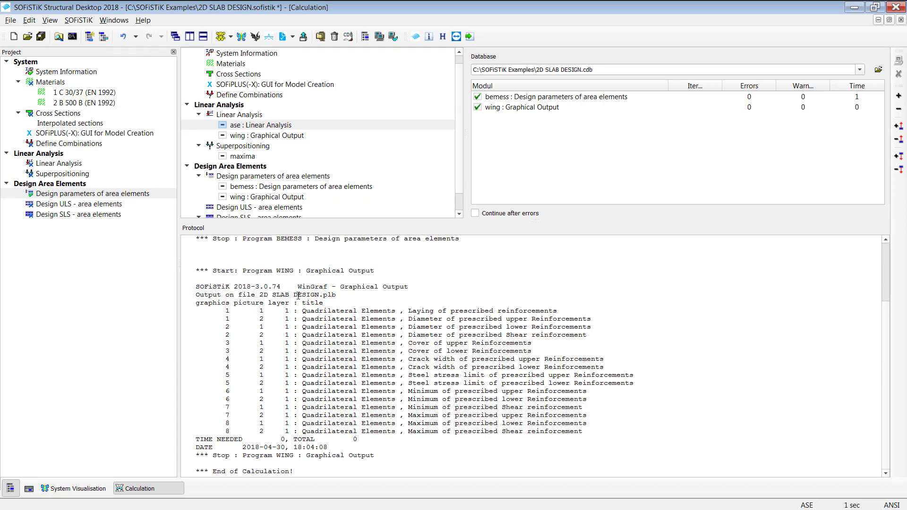
Review the General, Shear Reinforcement, Control, Text and Graphical Output tabs, then run ULS design
double_click(89, 206)
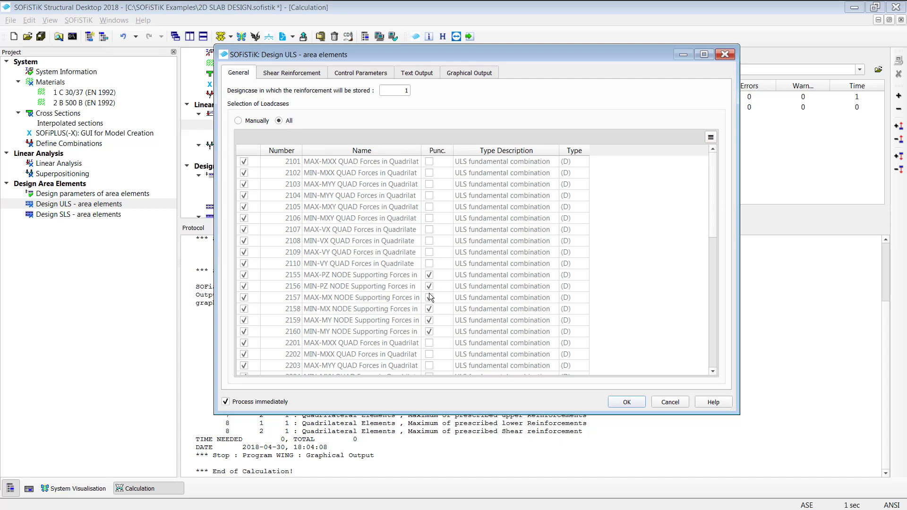
scroll(713, 234, "down", 2)
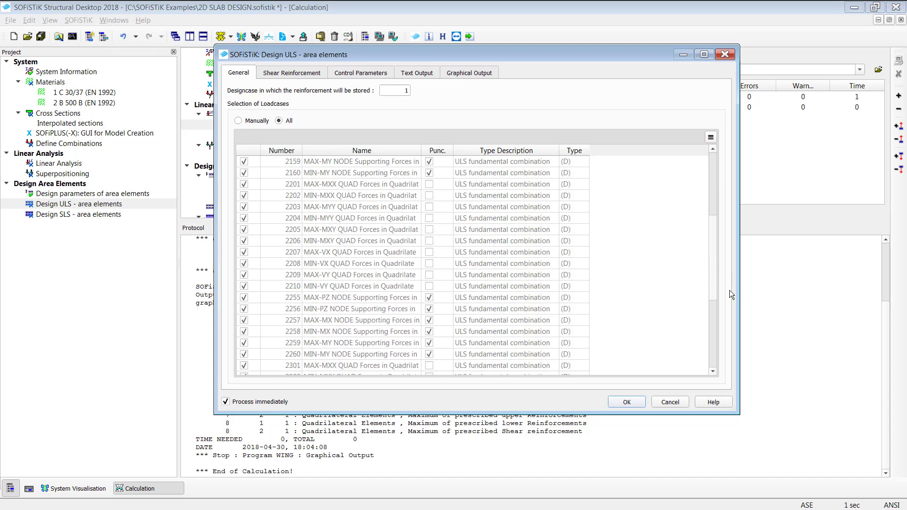
scroll(337, 161, "up", 2)
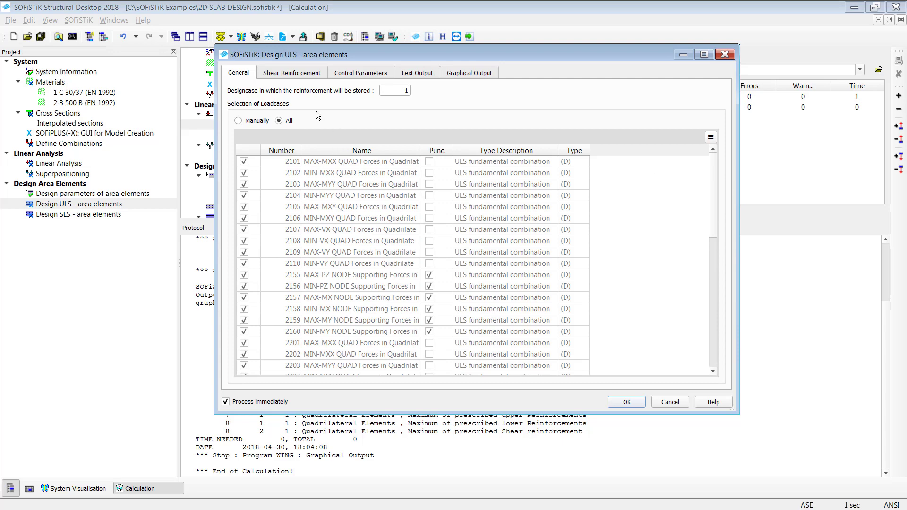
left_click(293, 74)
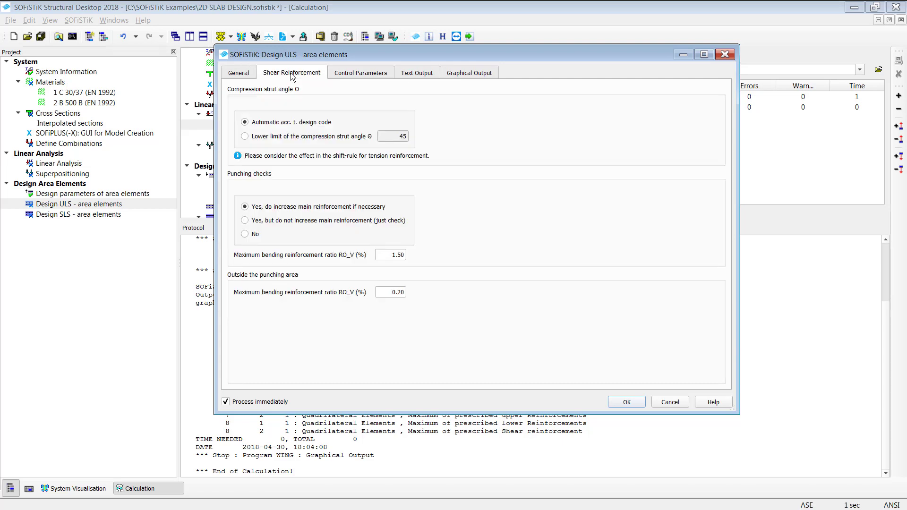
left_click(370, 73)
left_click(425, 75)
left_click(454, 75)
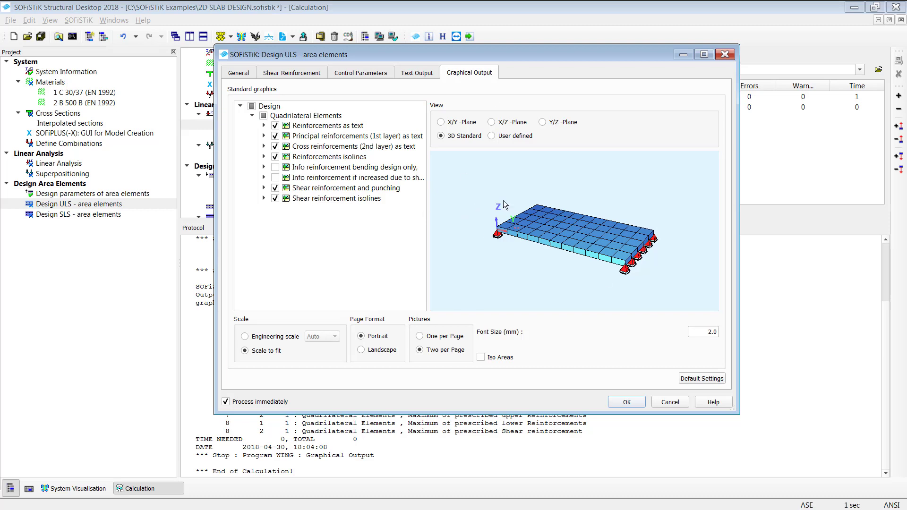
left_click(627, 403)
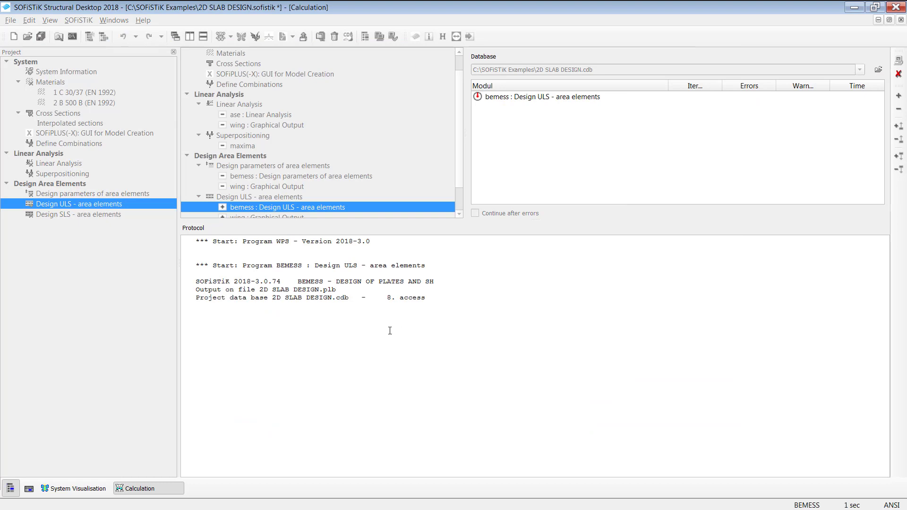
Open the Design ULS report and scroll to page 7's lower cross reinforcement plot
right_click(104, 204)
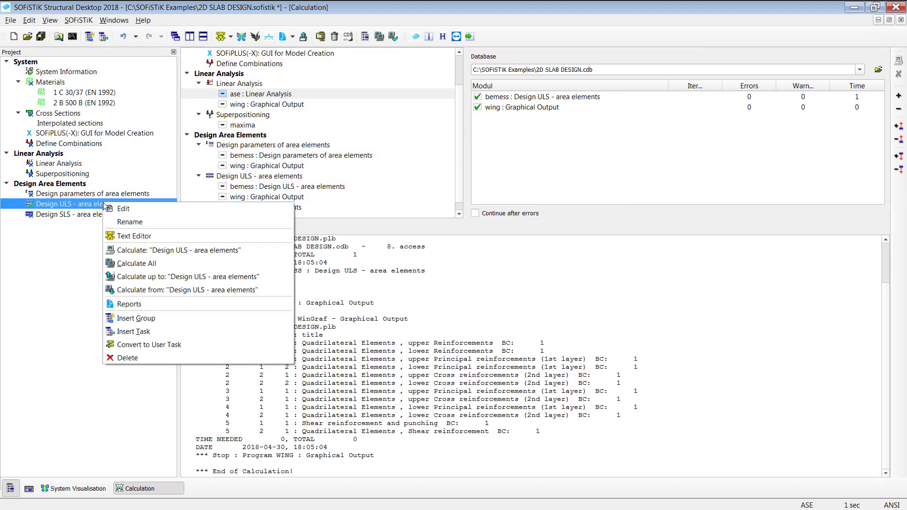
left_click(154, 304)
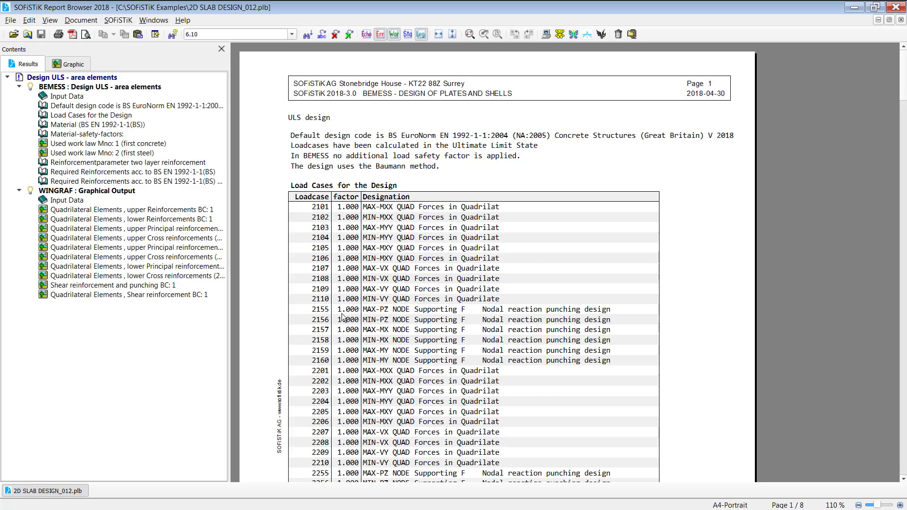
scroll(325, 305, "down", 15)
scroll(326, 305, "down", 20)
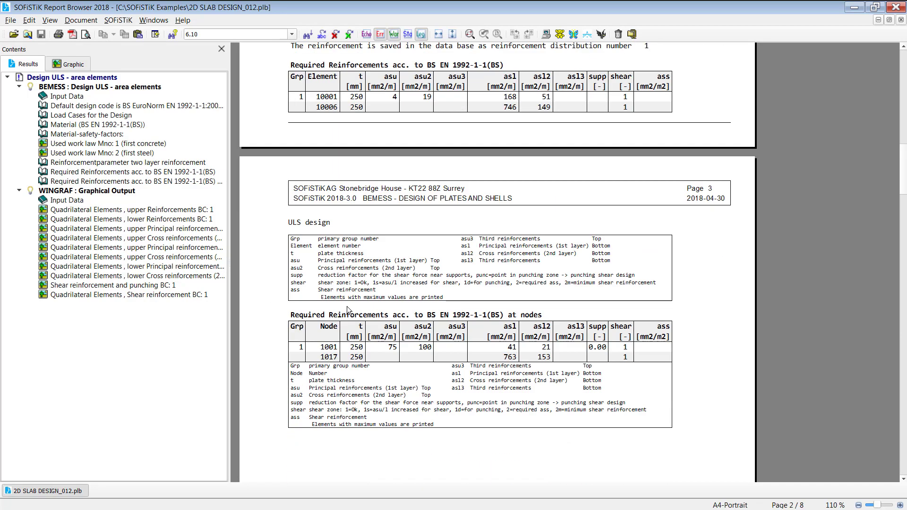
scroll(367, 309, "down", 20)
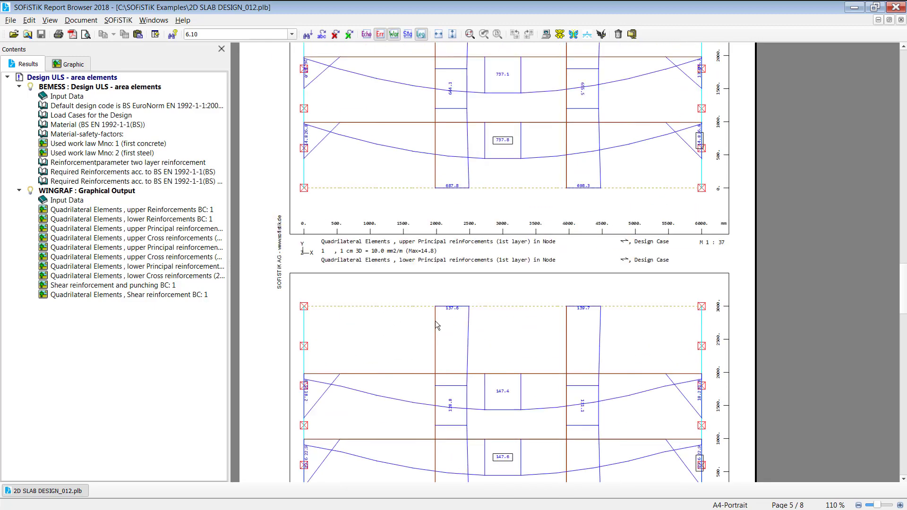
scroll(445, 313, "down", 20)
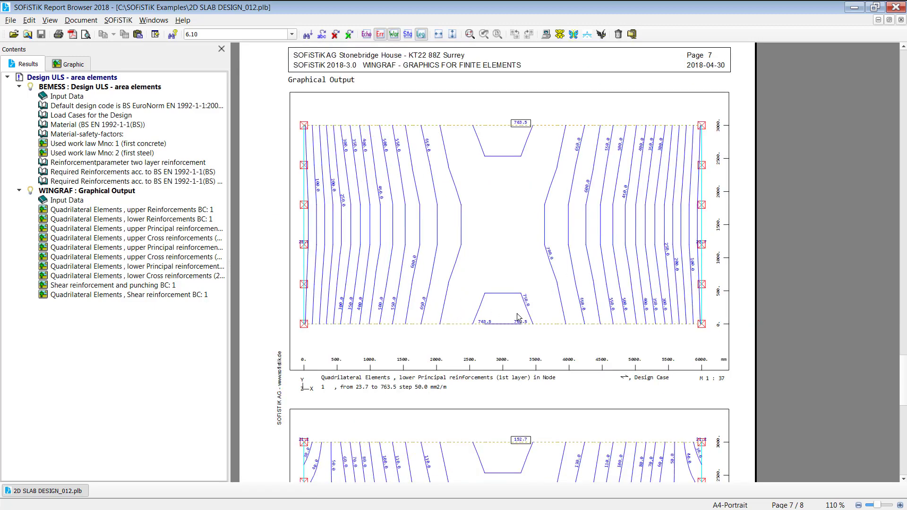
scroll(517, 316, "down", 1)
scroll(541, 340, "down", 1)
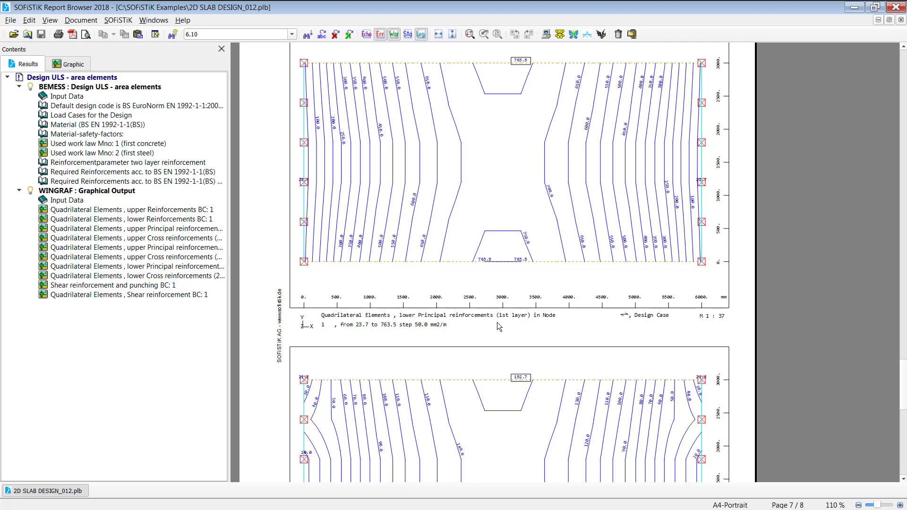
scroll(482, 308, "down", 5)
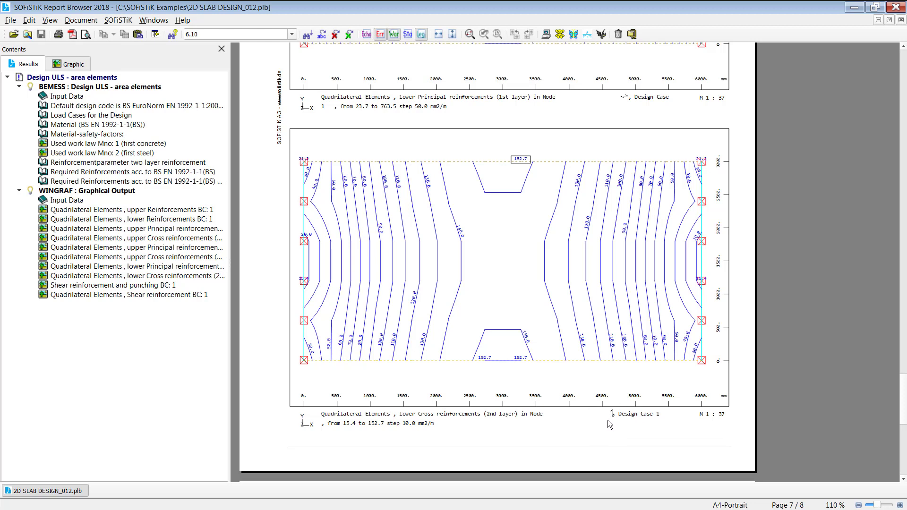
left_click(662, 414)
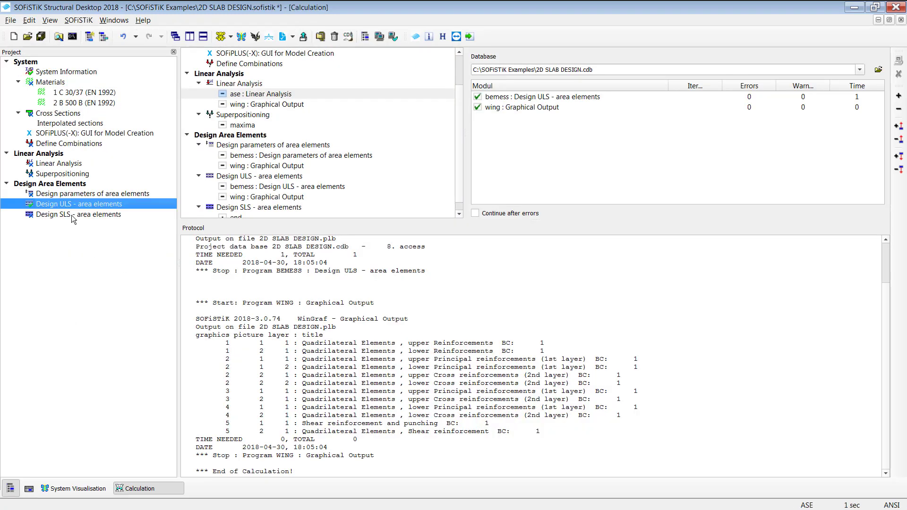
Review the Design SLS area-element settings (crack width, control parameters, text and graphical output) and run the SLS design
double_click(72, 214)
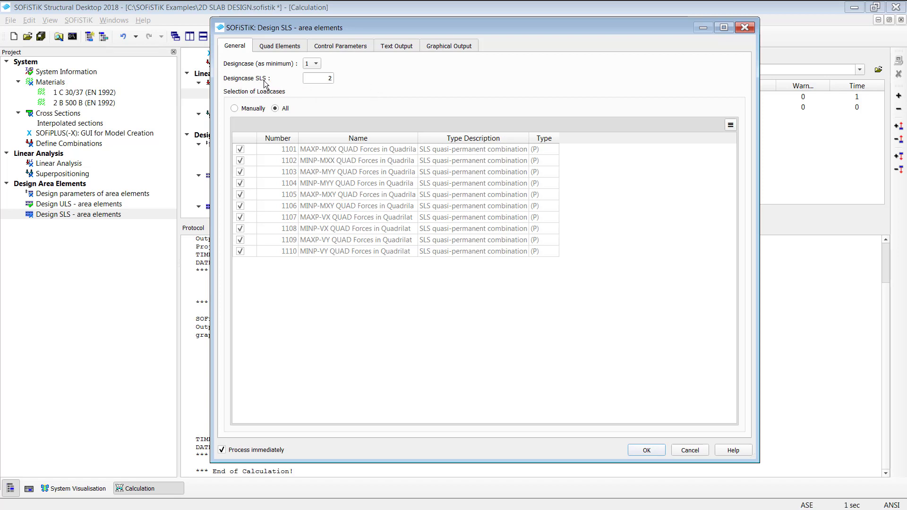
left_click_drag(319, 79, 349, 79)
left_click(278, 51)
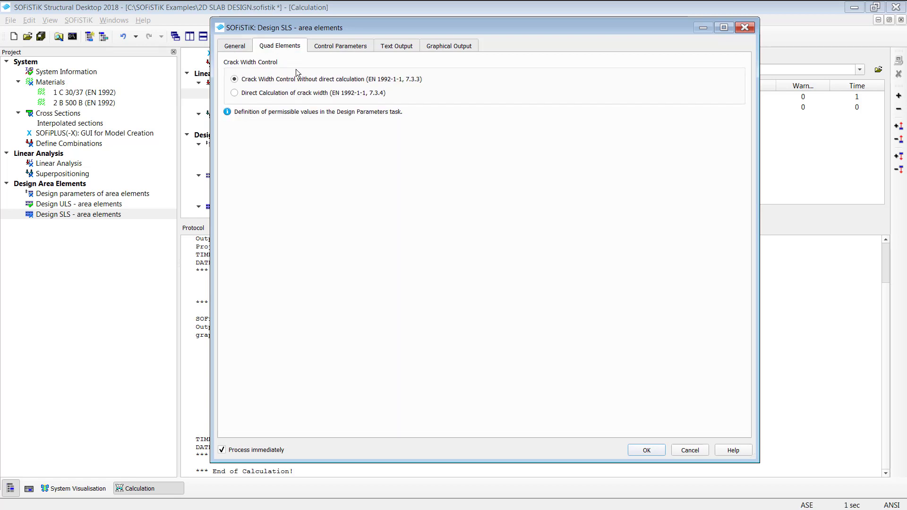
left_click(330, 49)
left_click(395, 49)
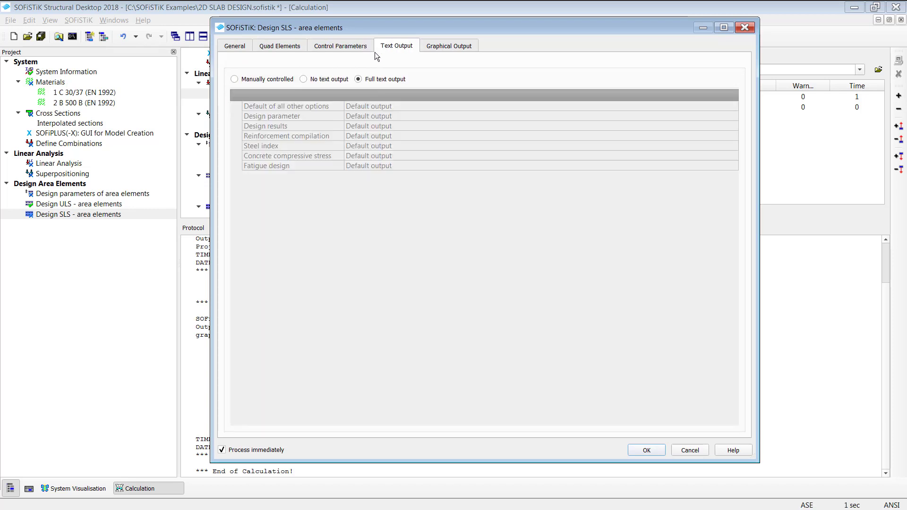
left_click(449, 47)
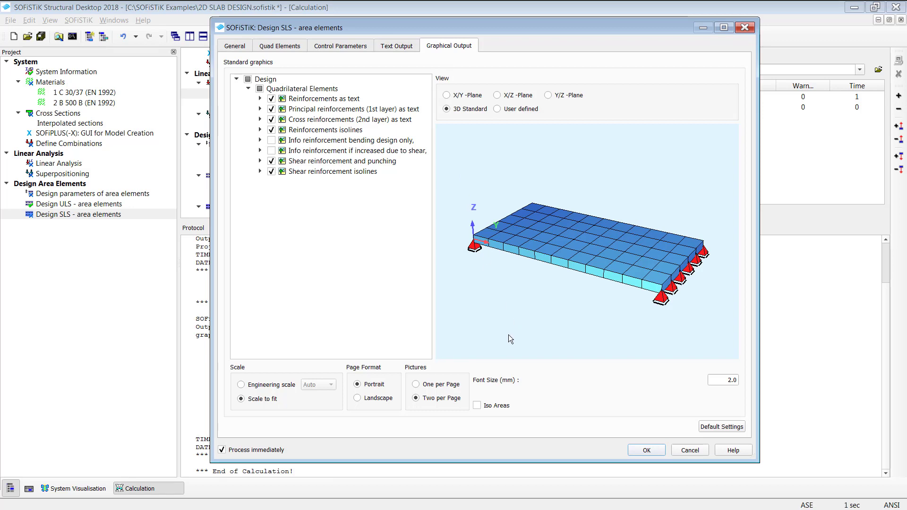
left_click(631, 448)
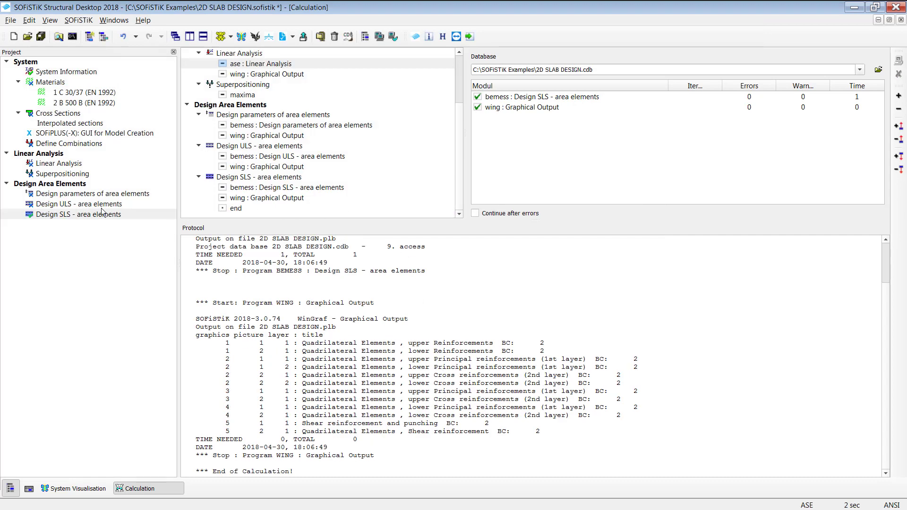
Open the Design SLS report and check the EN 1992-1-1:2004 code and 0.30 mm crack width limit
right_click(70, 213)
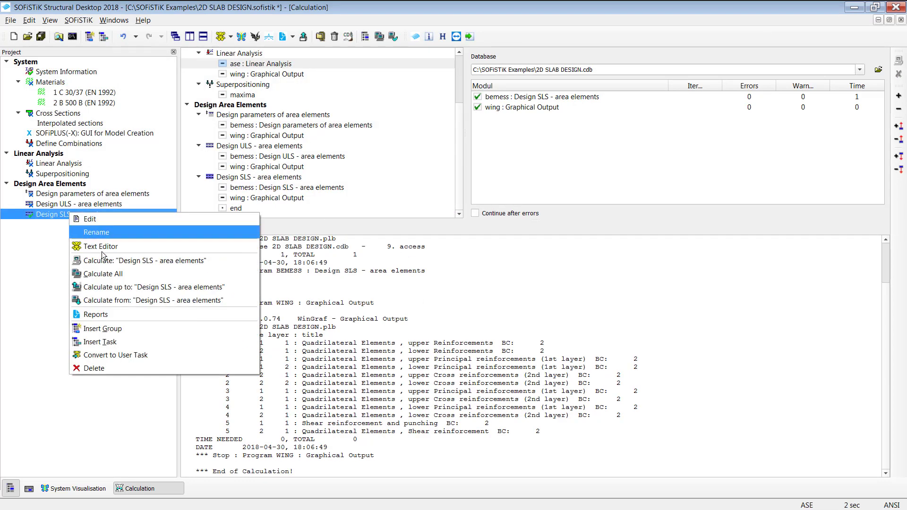
left_click(130, 314)
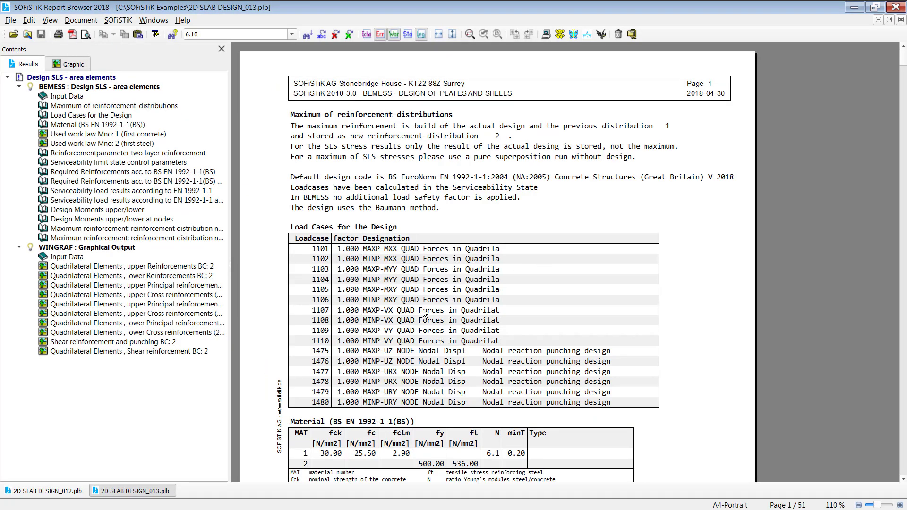
left_click_drag(391, 180, 555, 179)
scroll(518, 320, "down", 12)
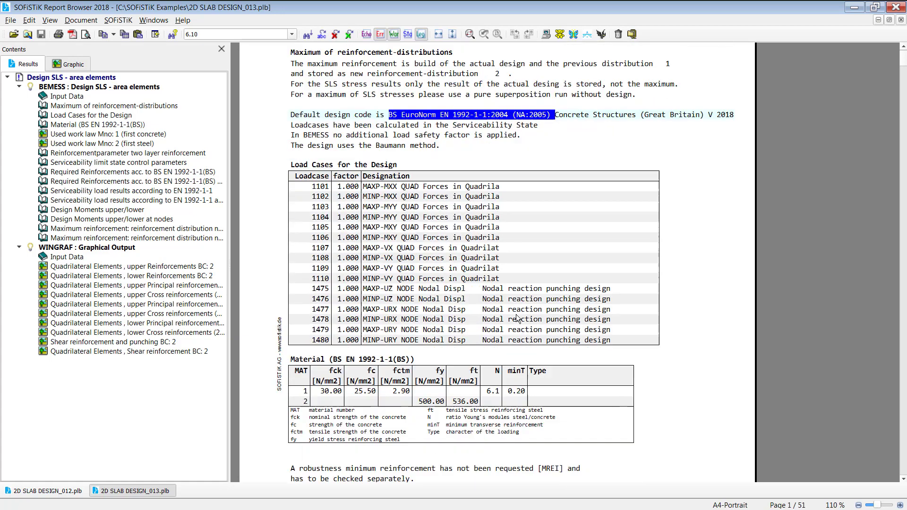
scroll(515, 308, "down", 10)
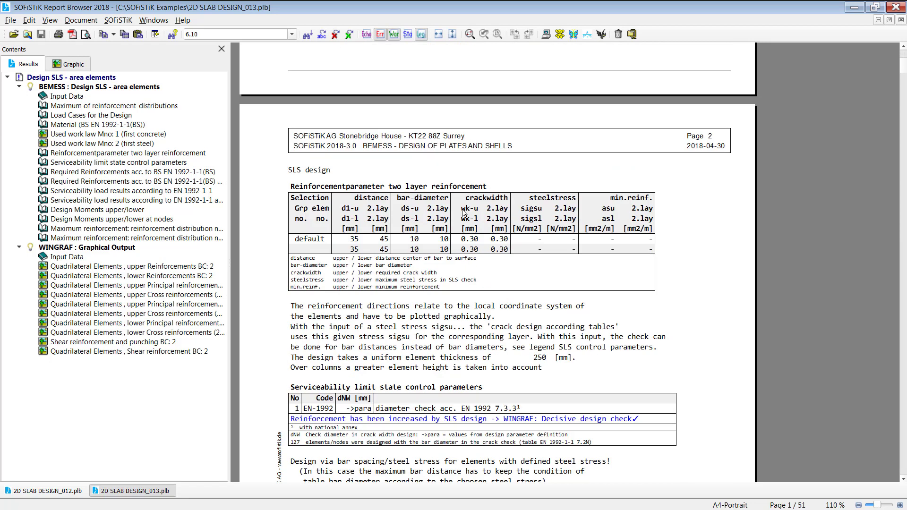
double_click(472, 199)
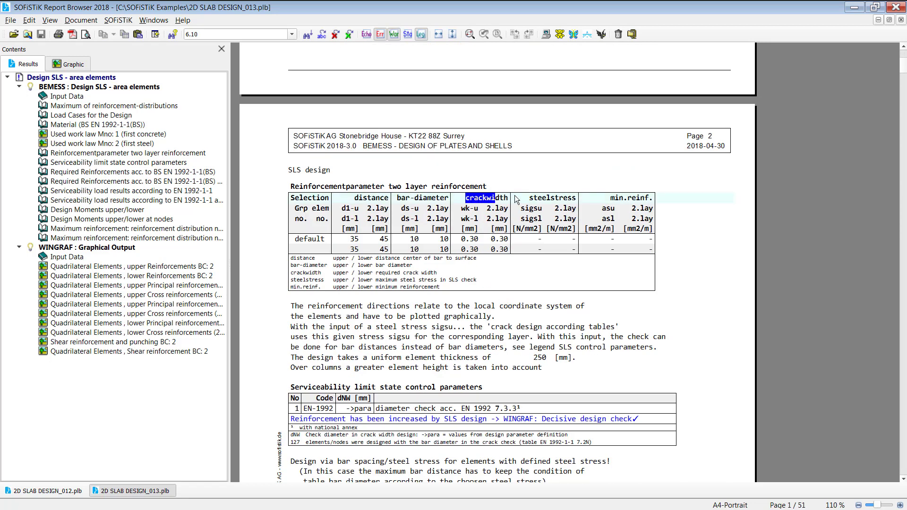
double_click(469, 239)
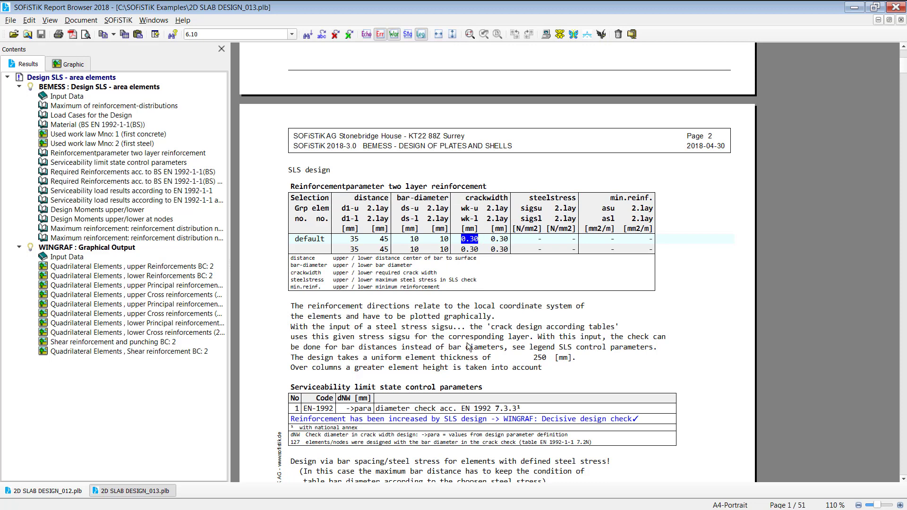
View the lower principal reinforcement plot, compare it with the ULS report, then return to Structural Desktop
left_click(173, 326)
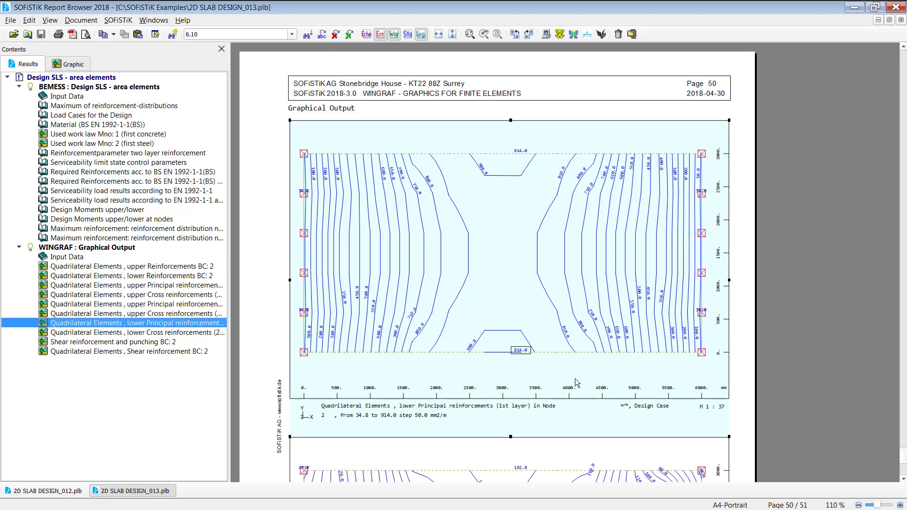
left_click(45, 491)
scroll(518, 323, "down", 3)
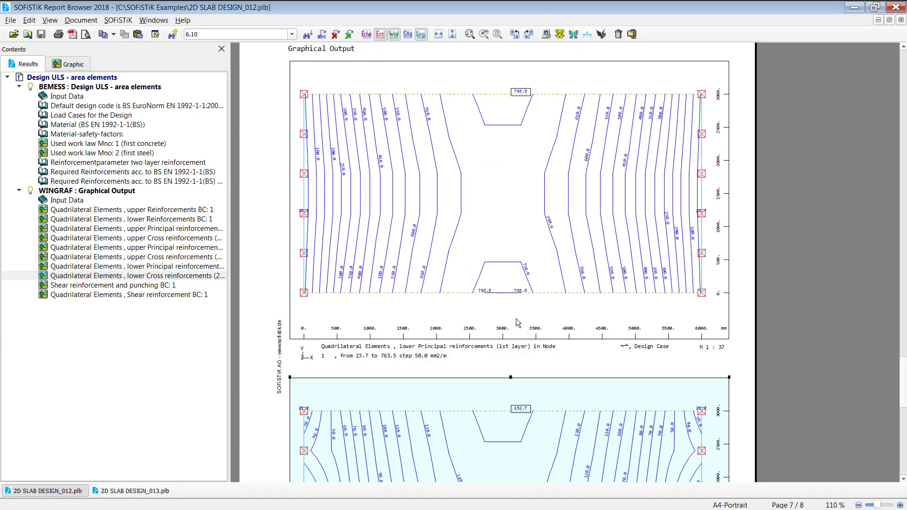
scroll(518, 323, "up", 2)
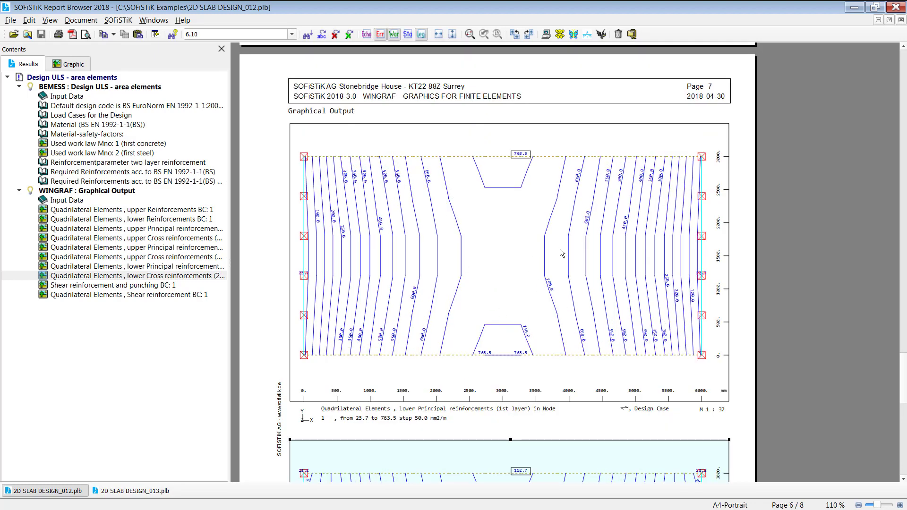
left_click(132, 491)
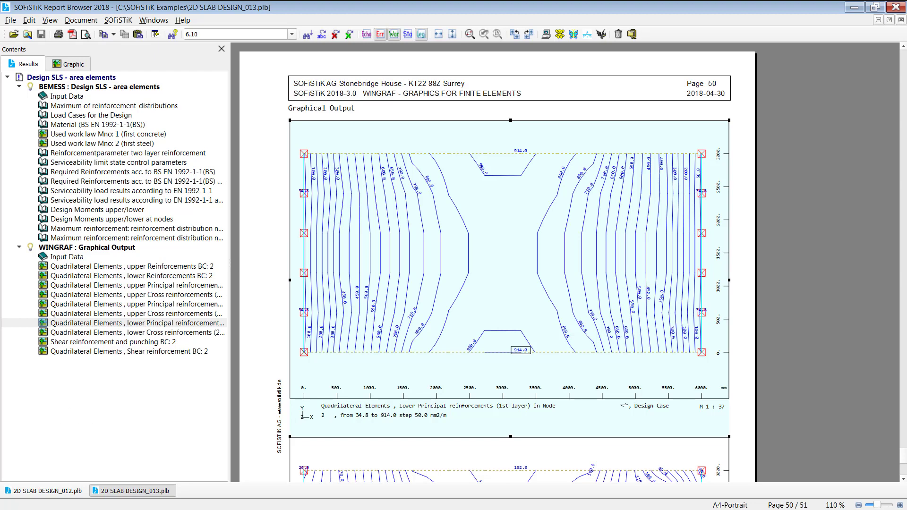
key("alt+Tab")
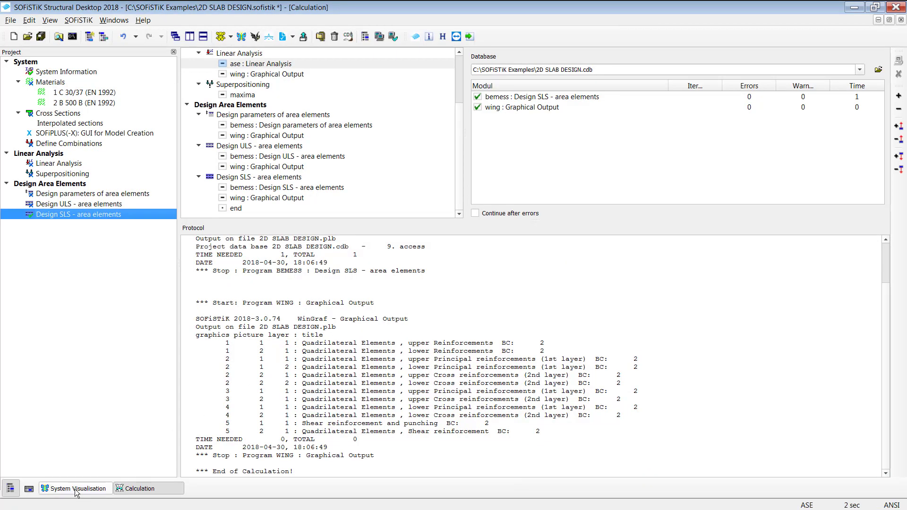
Show the 3D System Visualisation of the supported slab mesh with its load case list
left_click(76, 488)
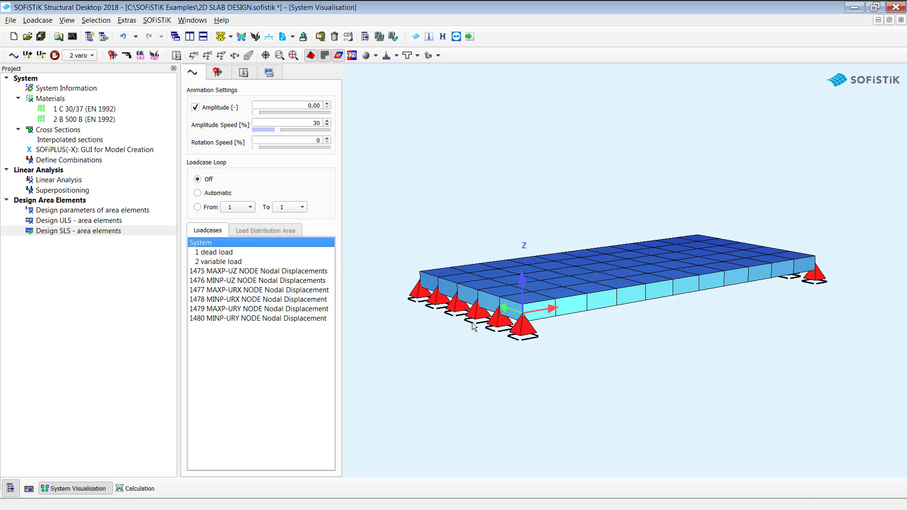